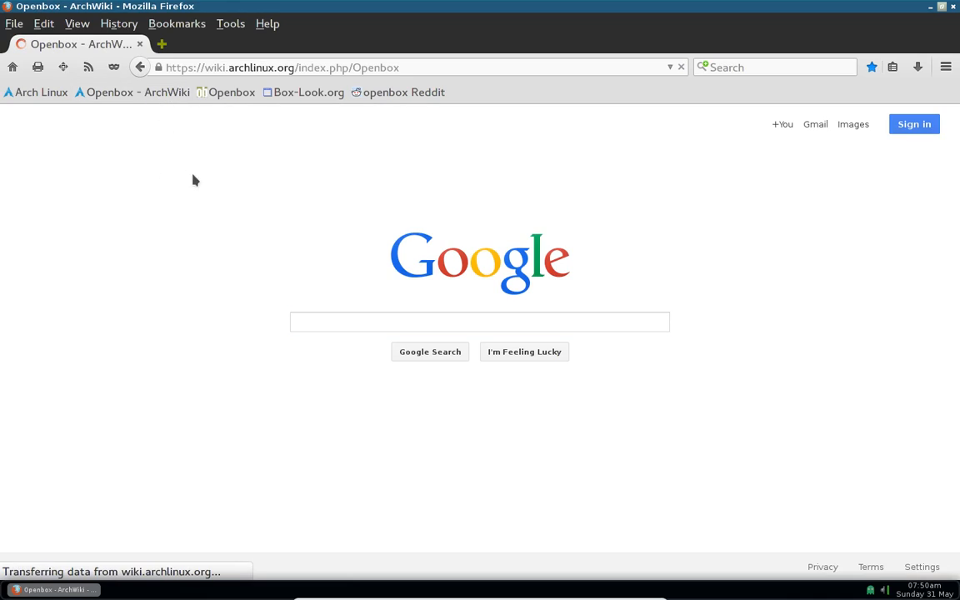
Examine the Menus part of the Openbox wiki article, covering the static, pipe and generator menu types
{"action": "left_click_drag", "start_coordinate": [953, 127], "coordinate": [955, 356]}
{"action": "scroll", "coordinate": [155, 312], "scroll_direction": "down", "scroll_amount": 2}
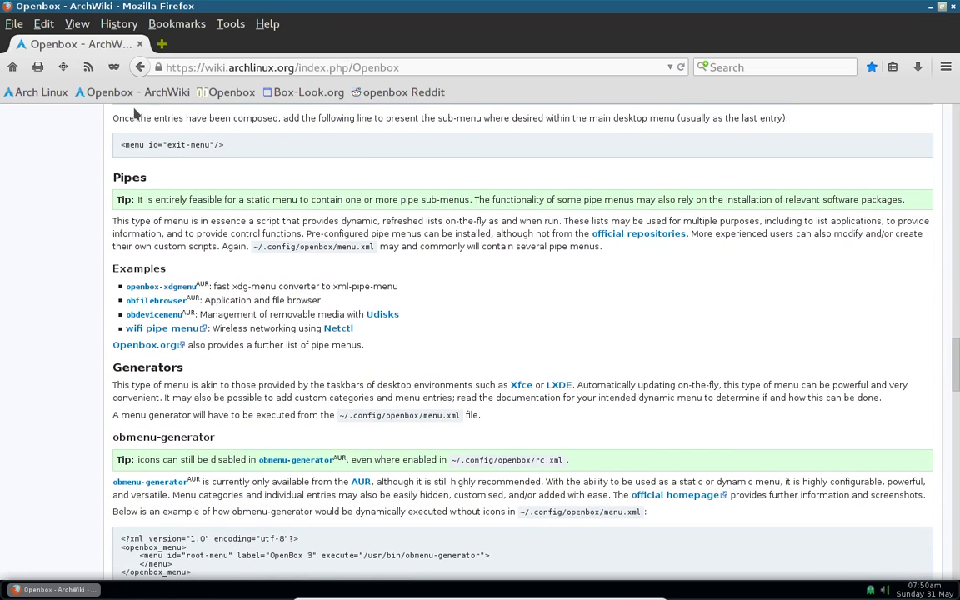
{"action": "scroll", "coordinate": [166, 292], "scroll_direction": "down", "scroll_amount": 1}
{"action": "scroll", "coordinate": [167, 291], "scroll_direction": "down", "scroll_amount": 2}
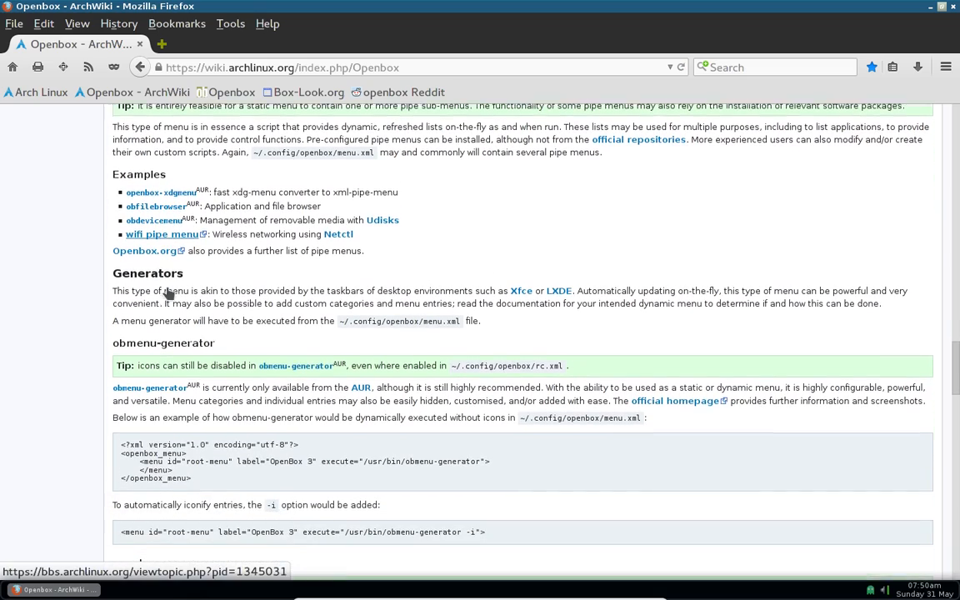
{"action": "scroll", "coordinate": [241, 297], "scroll_direction": "down", "scroll_amount": 2}
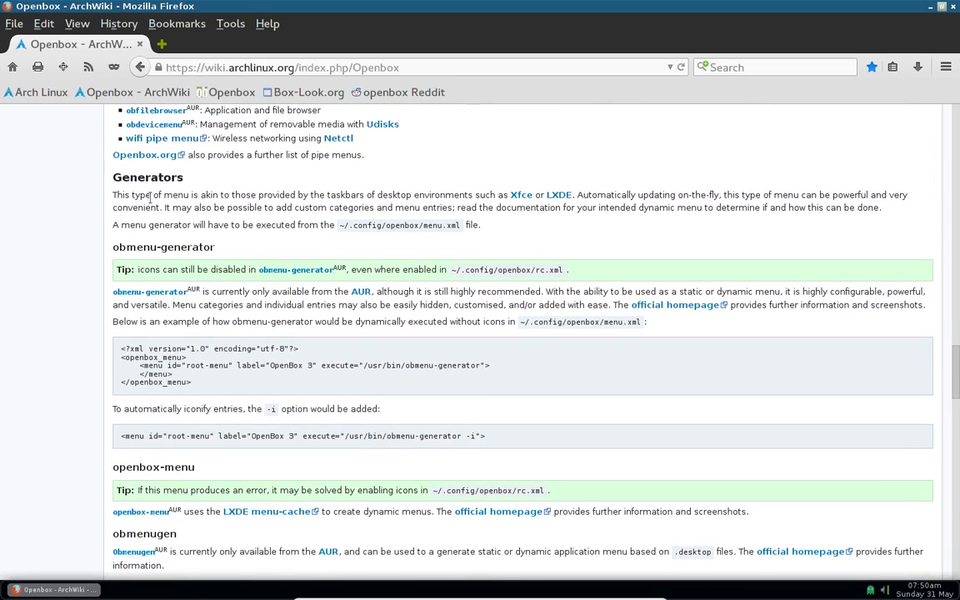
{"action": "scroll", "coordinate": [258, 208], "scroll_direction": "up", "scroll_amount": 20}
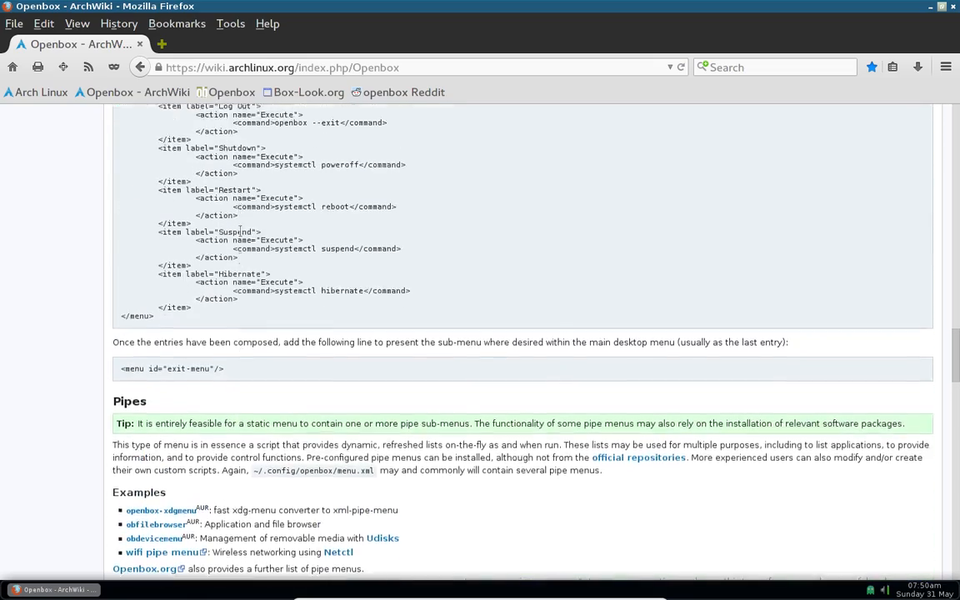
{"action": "scroll", "coordinate": [293, 202], "scroll_direction": "up", "scroll_amount": 6}
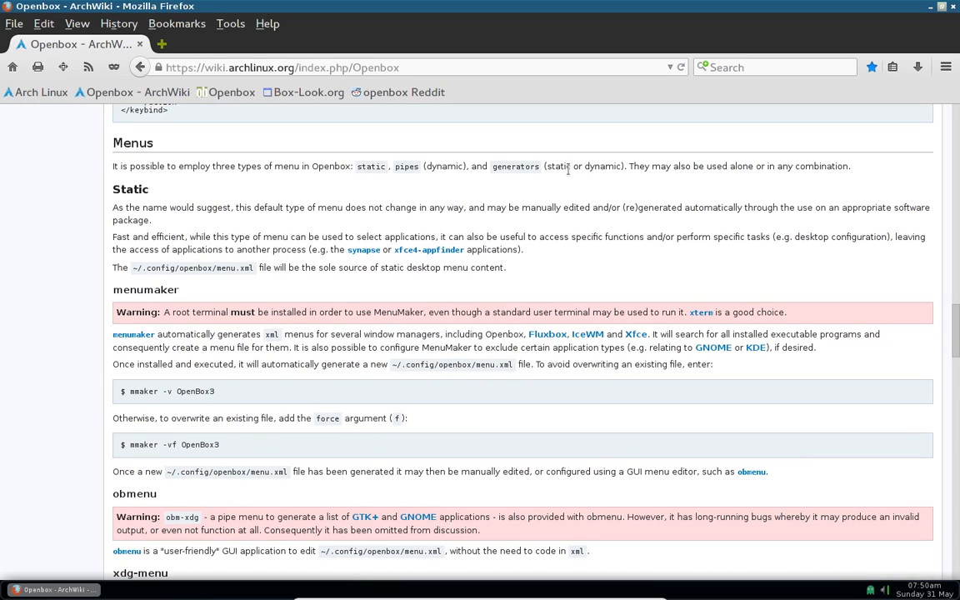
{"action": "scroll", "coordinate": [349, 321], "scroll_direction": "down", "scroll_amount": 10}
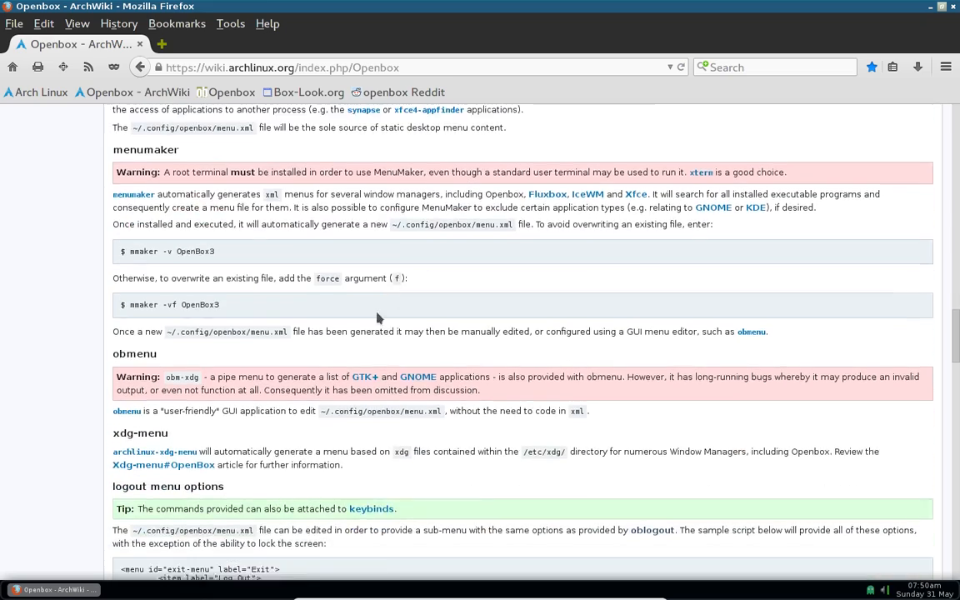
{"action": "scroll", "coordinate": [350, 321], "scroll_direction": "down", "scroll_amount": 15}
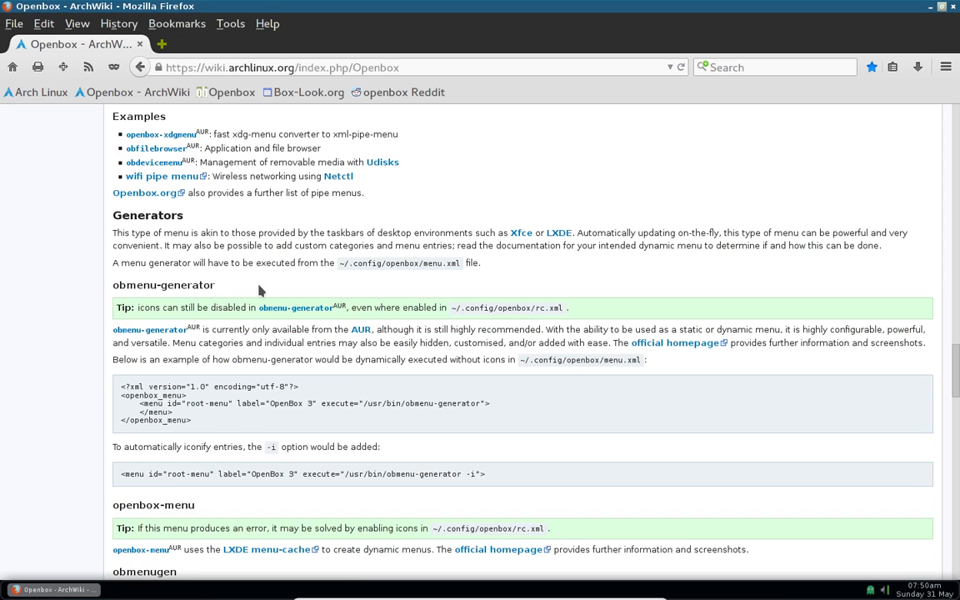
{"action": "scroll", "coordinate": [258, 290], "scroll_direction": "down", "scroll_amount": 1}
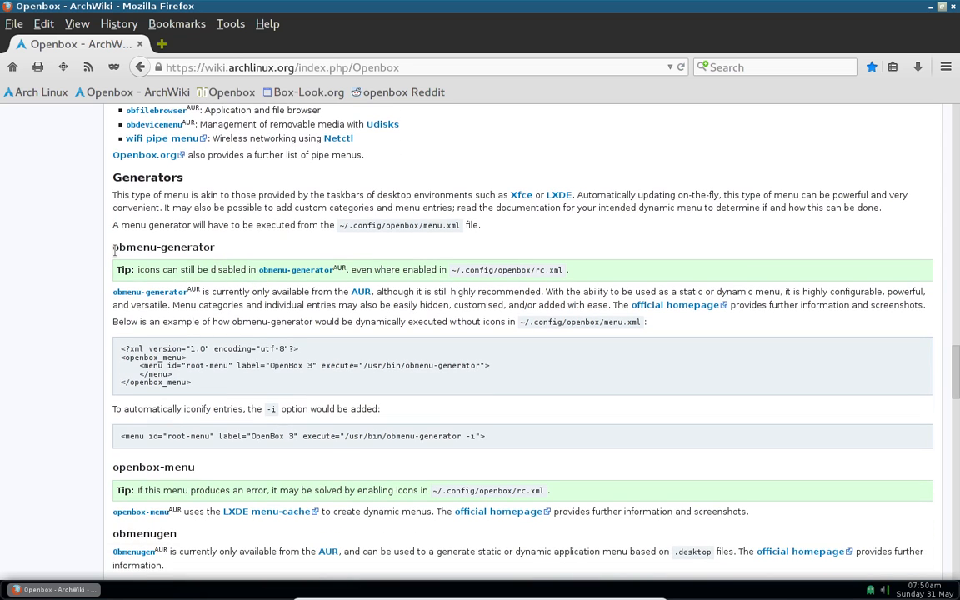
Review the obmenu-generator section of the wiki, highlighting its heading, the menu.xml file name and the example XML code
{"action": "left_click_drag", "start_coordinate": [114, 247], "coordinate": [227, 256]}
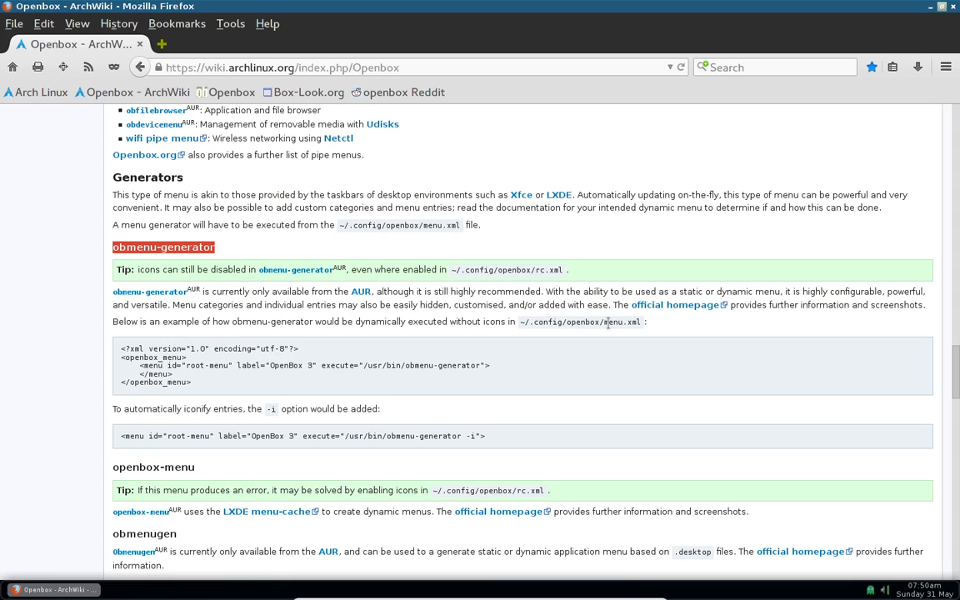
{"action": "left_click_drag", "start_coordinate": [603, 322], "coordinate": [642, 323]}
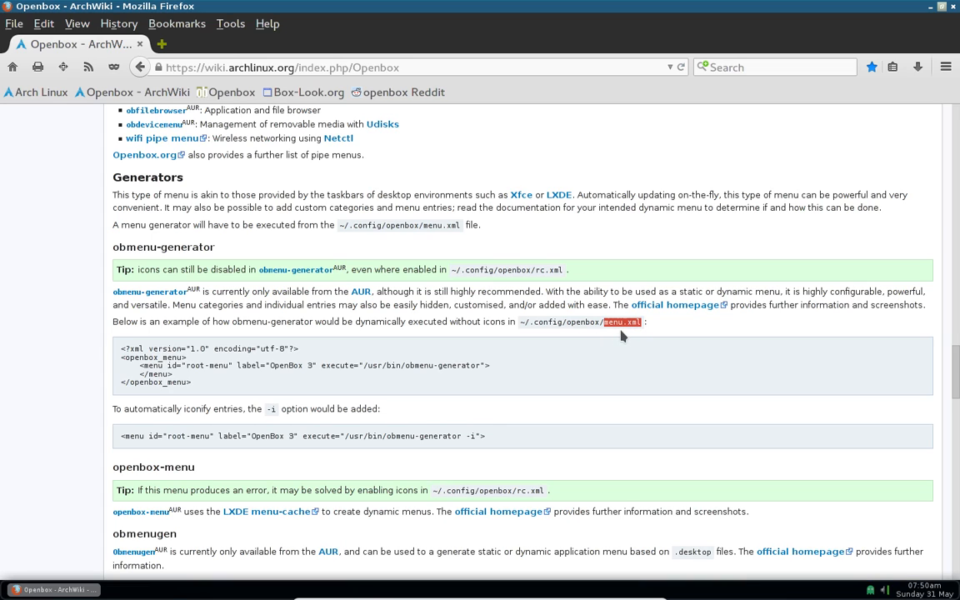
{"action": "scroll", "coordinate": [619, 333], "scroll_direction": "down", "scroll_amount": 3}
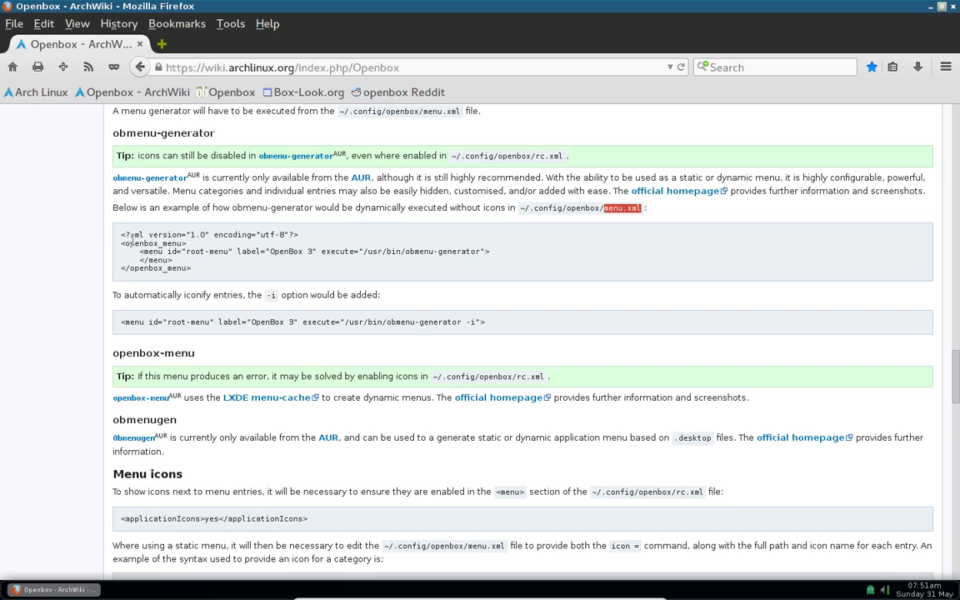
{"action": "left_click_drag", "start_coordinate": [119, 232], "coordinate": [193, 277]}
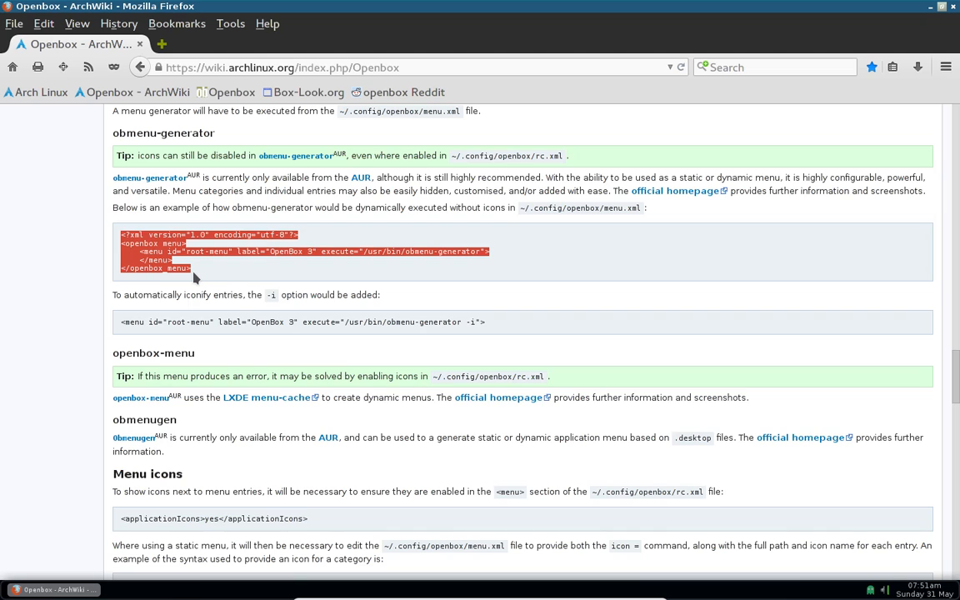
{"action": "left_click", "coordinate": [193, 278]}
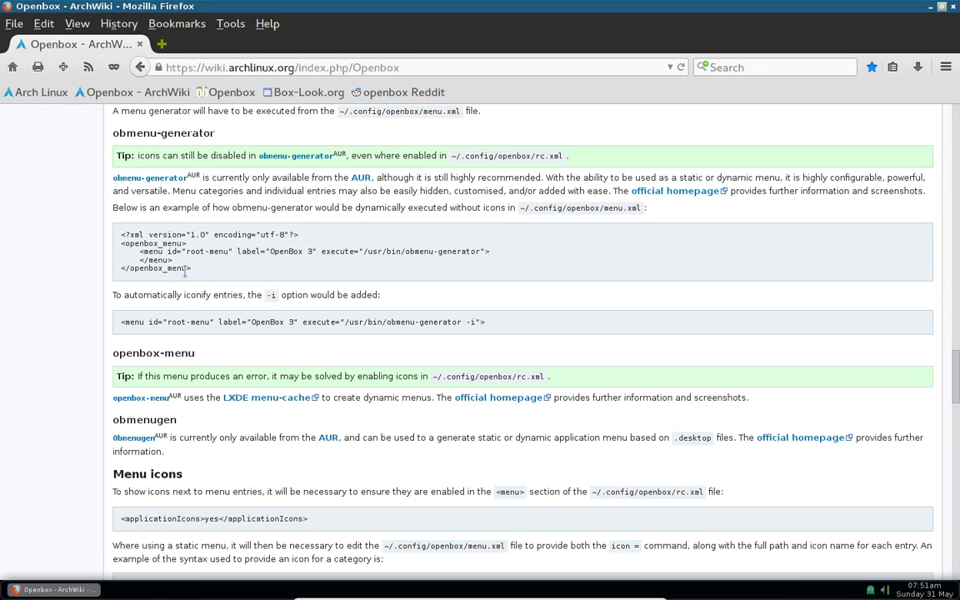
{"action": "left_click_drag", "start_coordinate": [193, 271], "coordinate": [115, 229]}
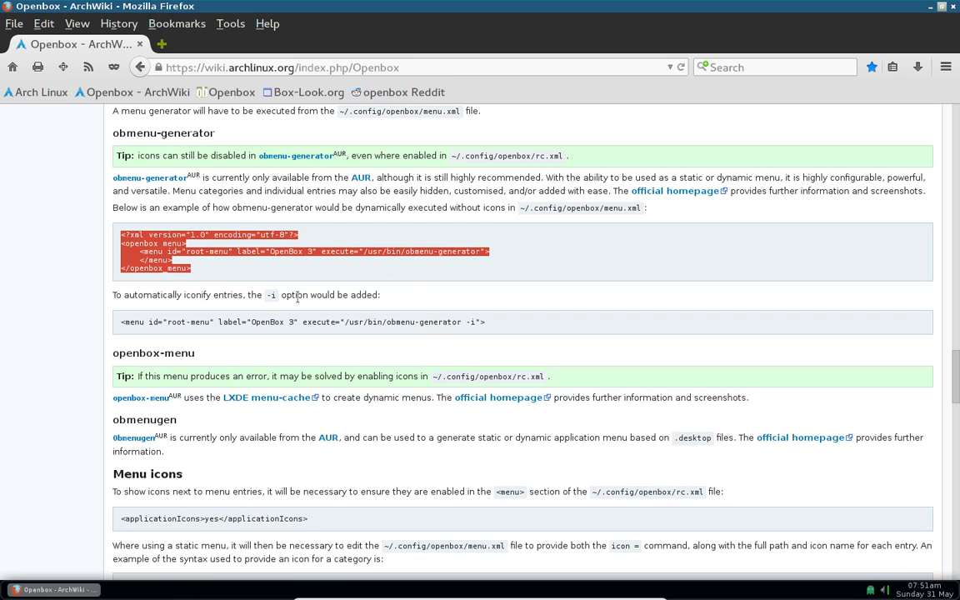
{"action": "left_click", "coordinate": [181, 290]}
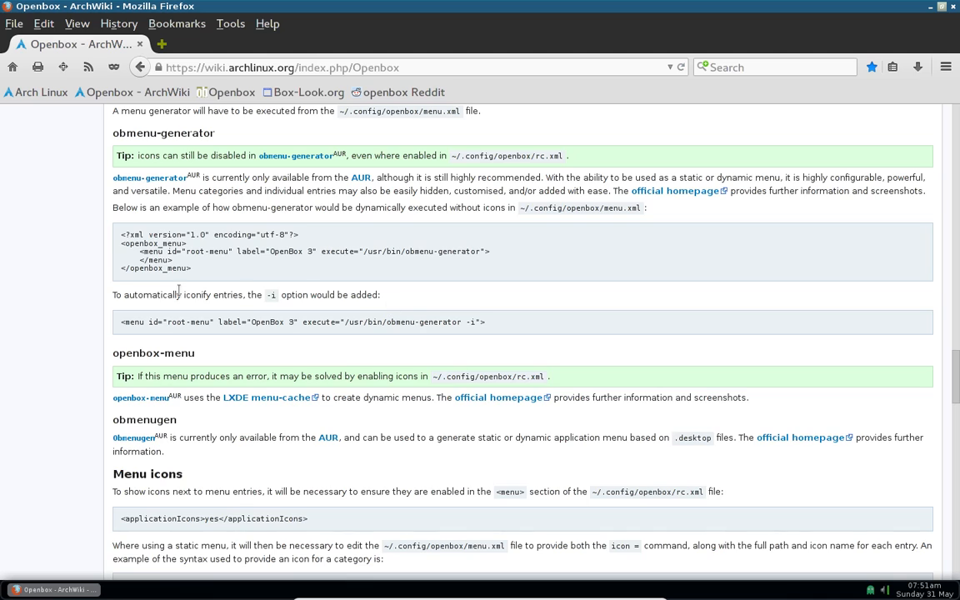
{"action": "left_click_drag", "start_coordinate": [182, 294], "coordinate": [242, 294]}
Minimize the browser to view the Openbox desktop menu, dismiss the menu and restore the wiki page
{"action": "left_click", "coordinate": [54, 589]}
{"action": "right_click", "coordinate": [249, 241]}
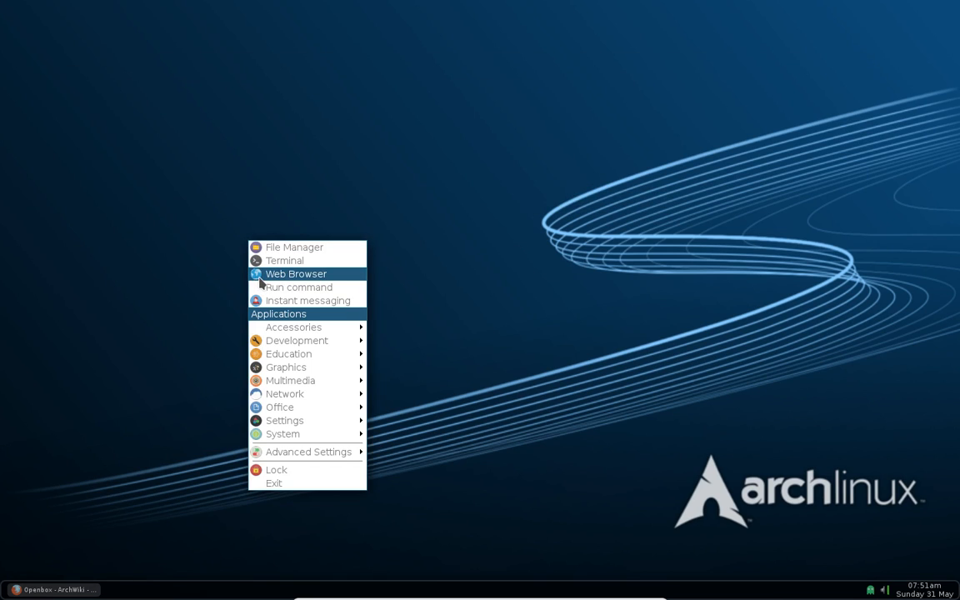
{"action": "left_click", "coordinate": [108, 274]}
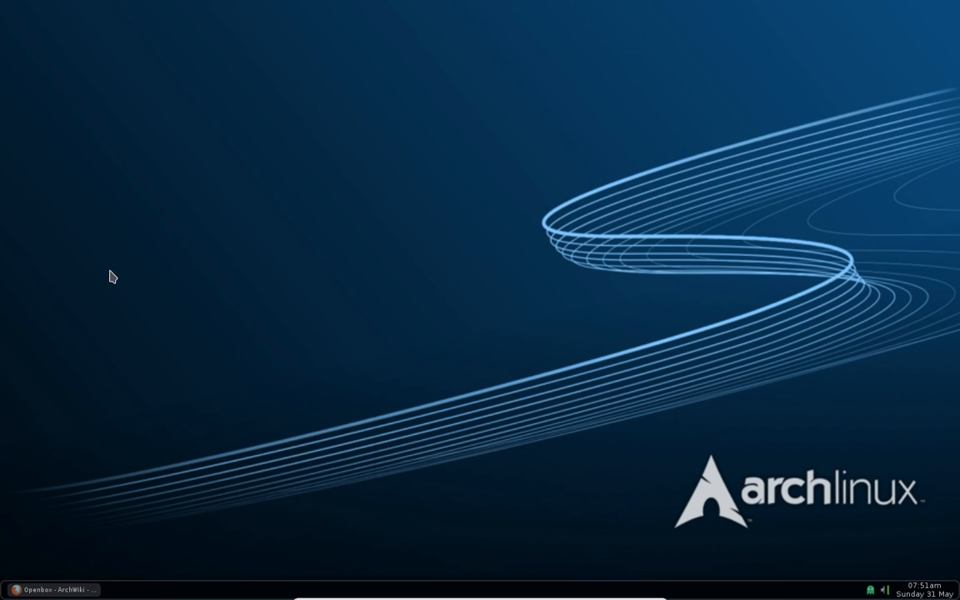
{"action": "left_click", "coordinate": [46, 589]}
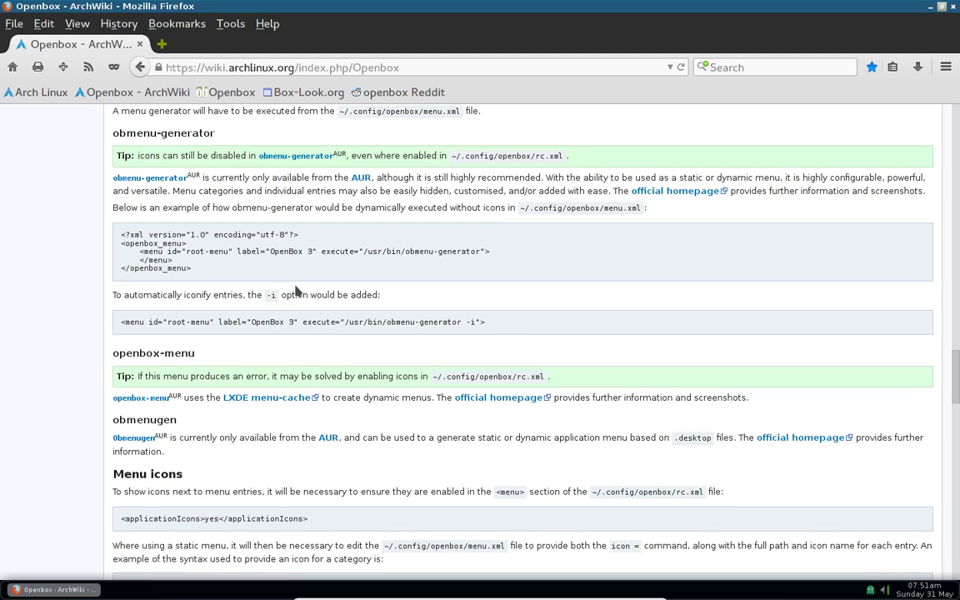
Search Google for obmenu-generator in a new browser tab
{"action": "left_click", "coordinate": [160, 44]}
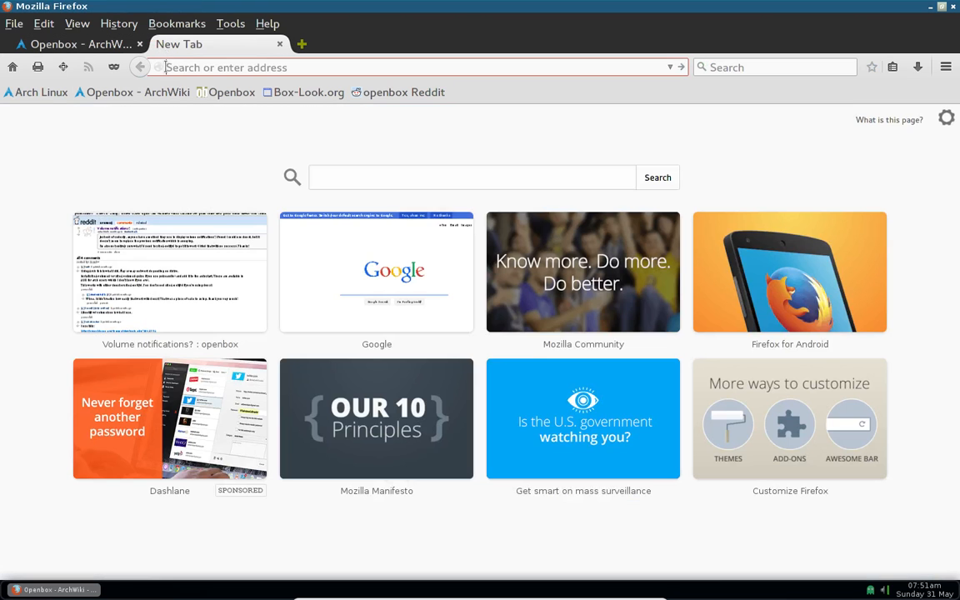
{"action": "left_click", "coordinate": [13, 66]}
{"action": "type", "text": "o"}
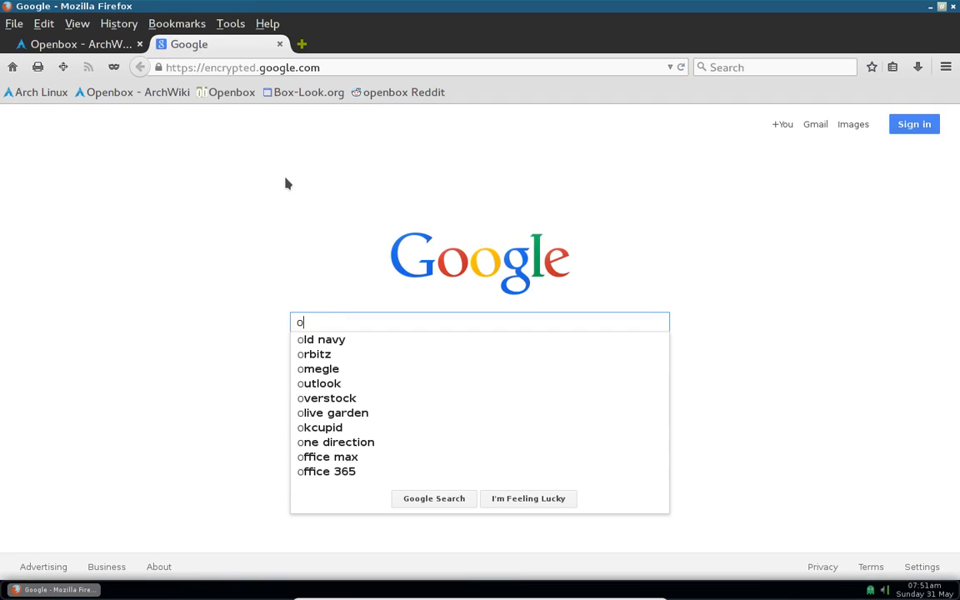
{"action": "type", "text": "bme"}
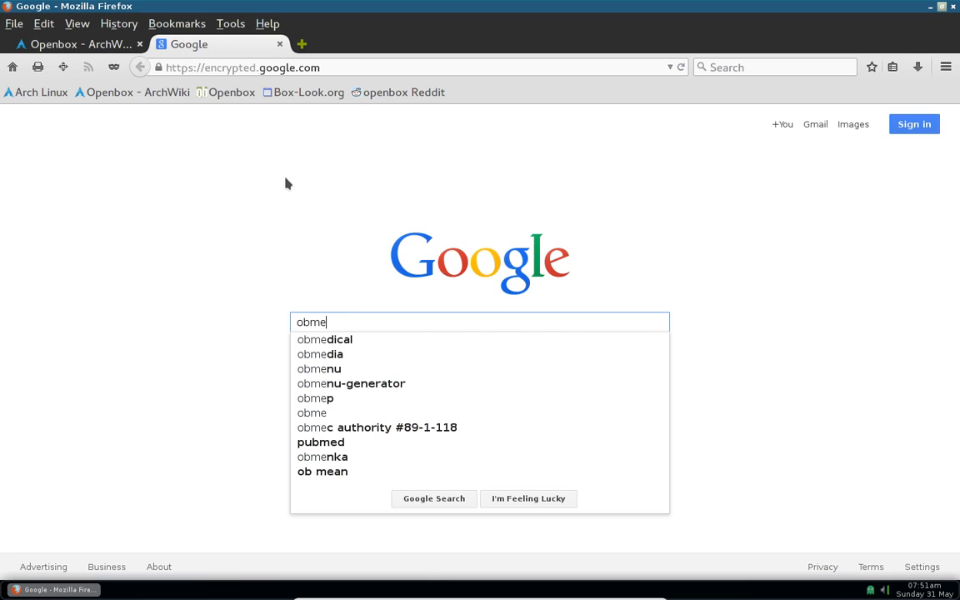
{"action": "type", "text": "nu"}
{"action": "key", "text": "Down"}
{"action": "key", "text": "Down"}
{"action": "key", "text": "Return"}
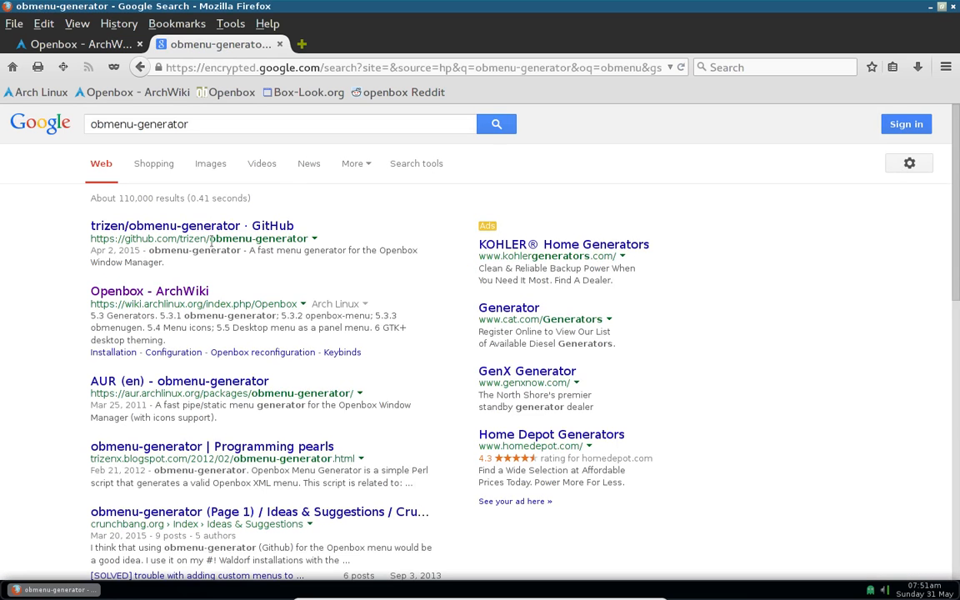
Open the trizen/obmenu-generator GitHub repository and view the usage section of its README
{"action": "left_click", "coordinate": [155, 224]}
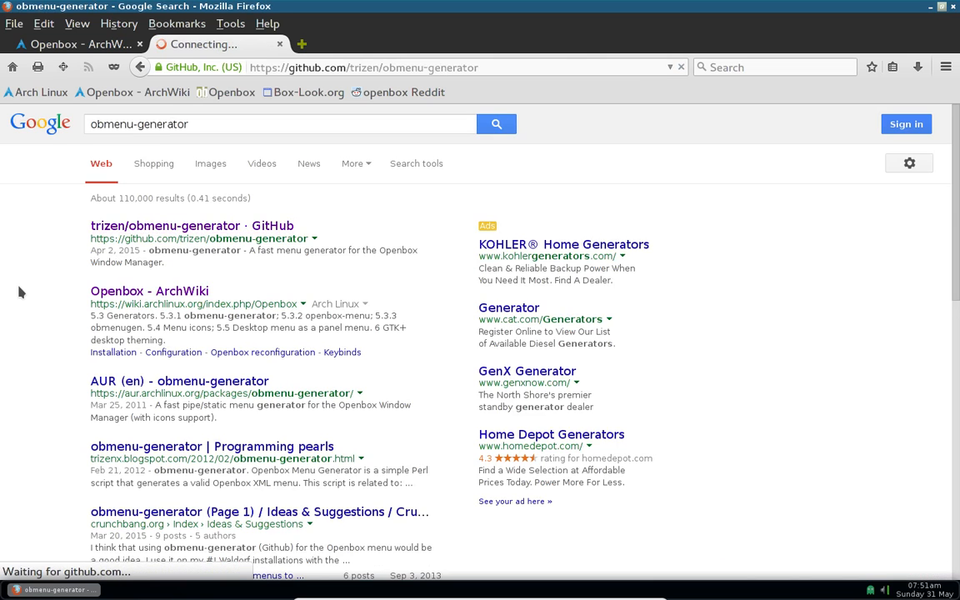
{"action": "scroll", "coordinate": [56, 328], "scroll_direction": "down", "scroll_amount": 5}
{"action": "scroll", "coordinate": [58, 329], "scroll_direction": "down", "scroll_amount": 3}
{"action": "scroll", "coordinate": [60, 322], "scroll_direction": "up", "scroll_amount": 1}
{"action": "scroll", "coordinate": [60, 321], "scroll_direction": "down", "scroll_amount": 1}
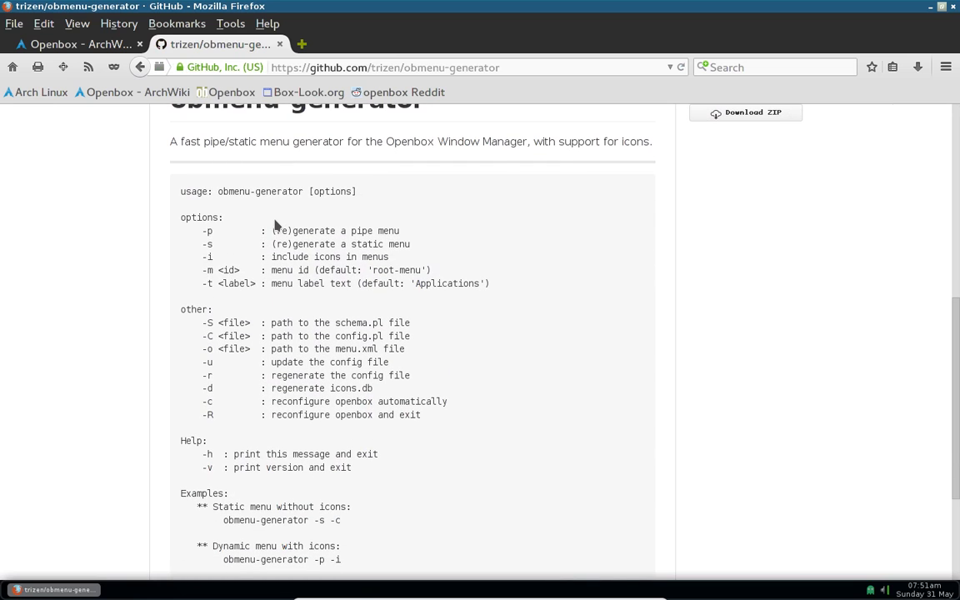
Return to the Openbox wiki article and view its Openbox reconfiguration and Keybinds sections
{"action": "left_click", "coordinate": [63, 43]}
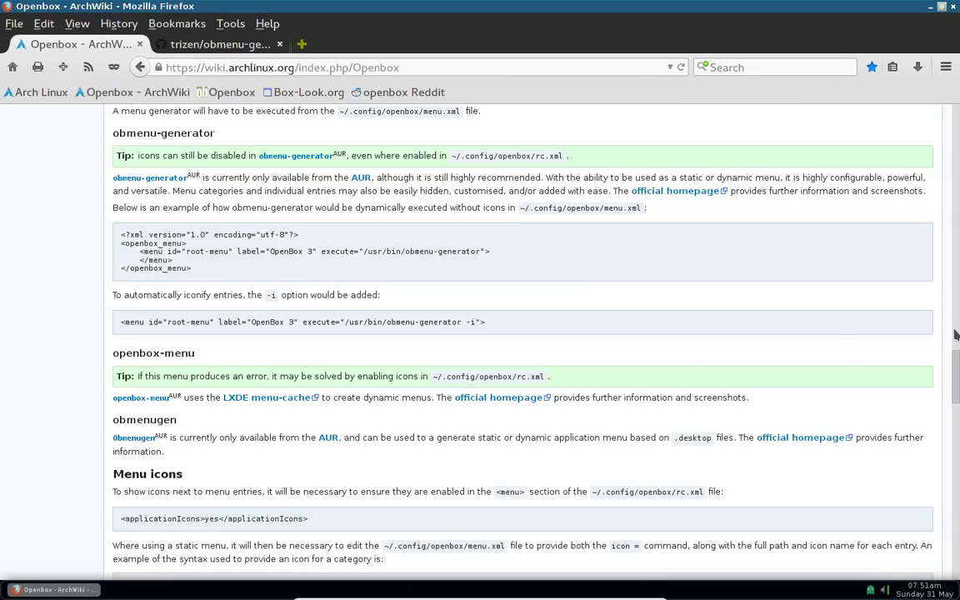
{"action": "left_click_drag", "start_coordinate": [954, 334], "coordinate": [955, 230]}
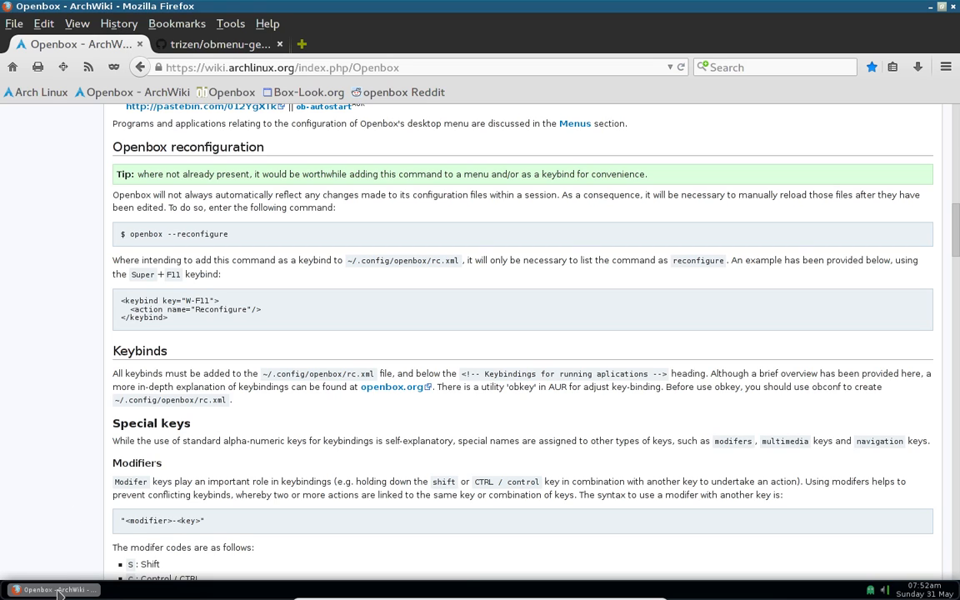
Review the usage text on the GitHub page, highlighting the -p and -i options and the example command "obmenu-generator -p -i"
{"action": "left_click", "coordinate": [190, 44]}
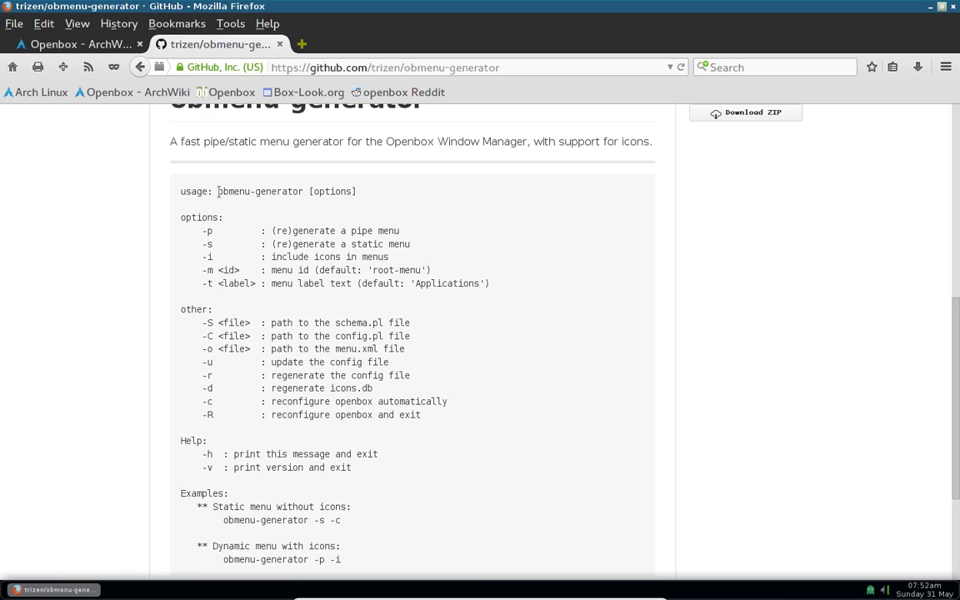
{"action": "left_click_drag", "start_coordinate": [219, 191], "coordinate": [305, 193]}
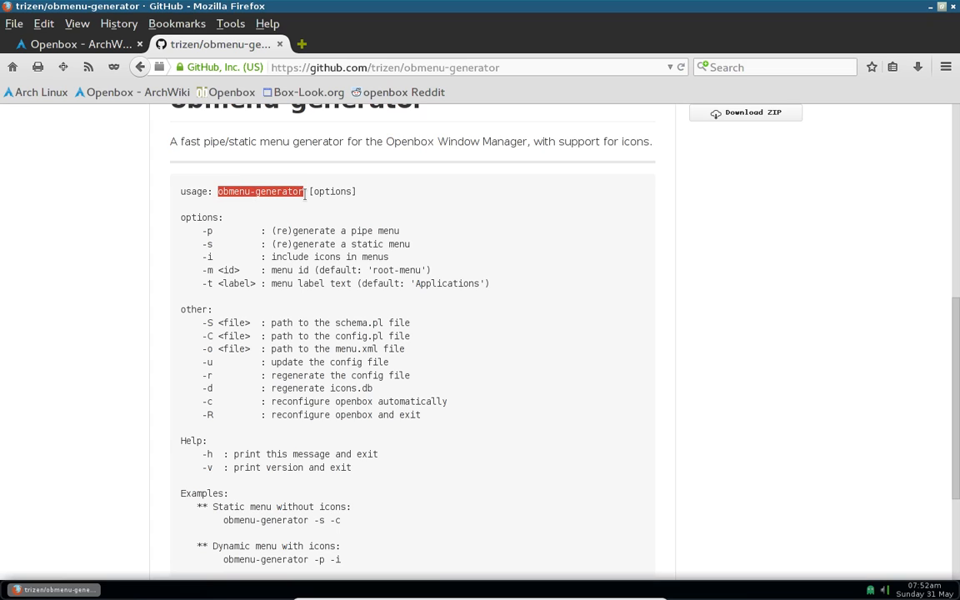
{"action": "left_click", "coordinate": [306, 196]}
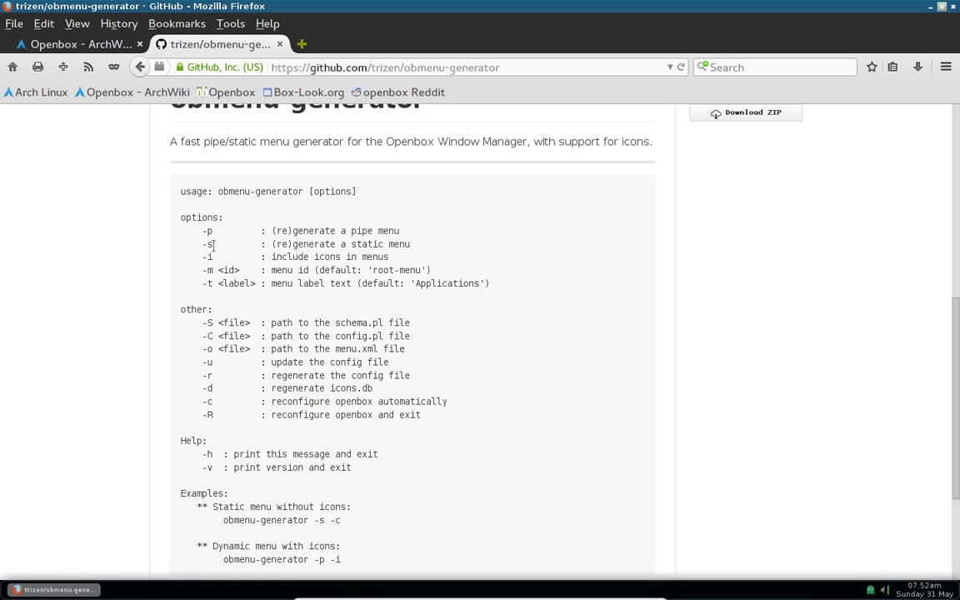
{"action": "left_click_drag", "start_coordinate": [202, 234], "coordinate": [400, 234]}
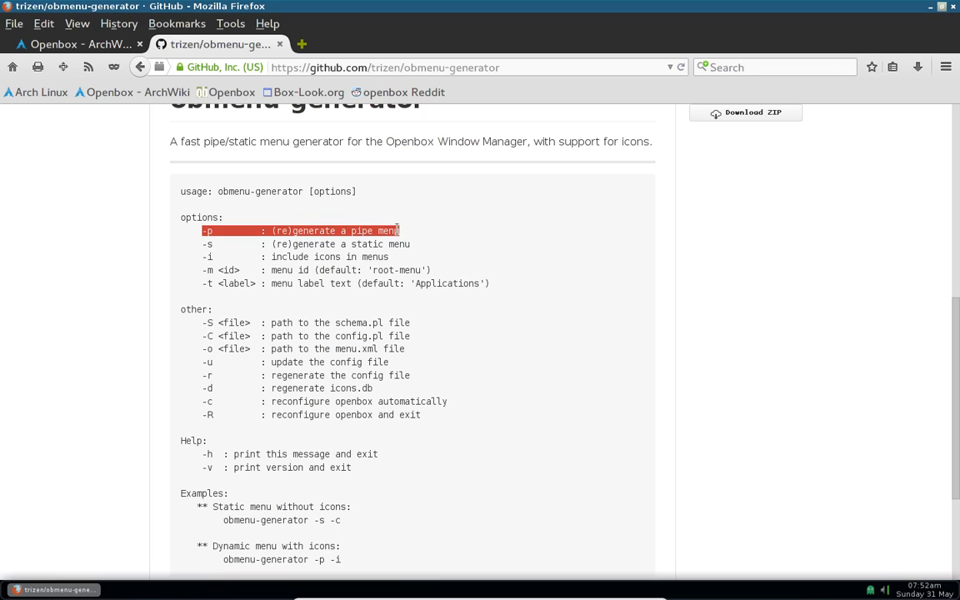
{"action": "left_click", "coordinate": [393, 230]}
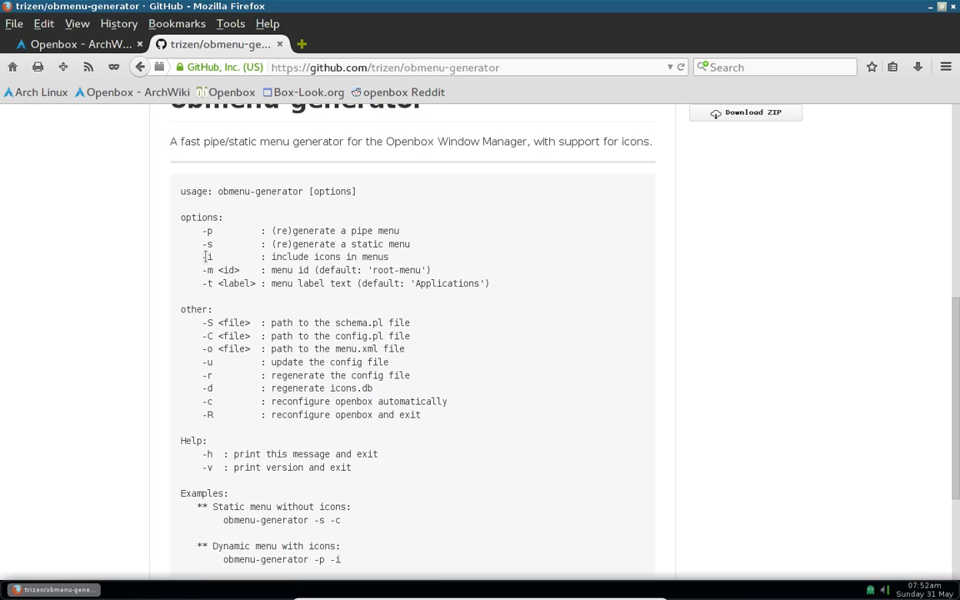
{"action": "left_click_drag", "start_coordinate": [203, 257], "coordinate": [401, 264]}
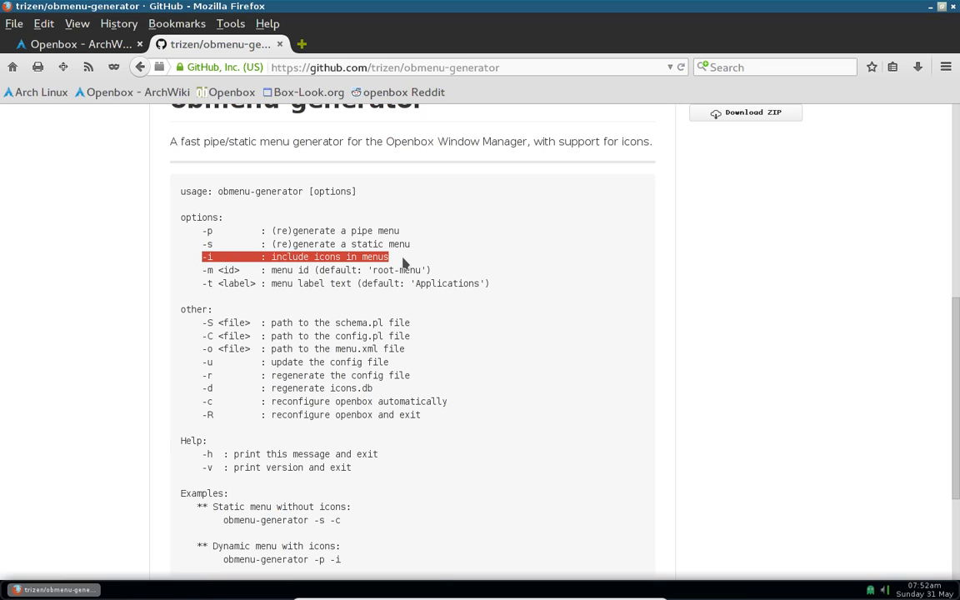
{"action": "left_click", "coordinate": [403, 263]}
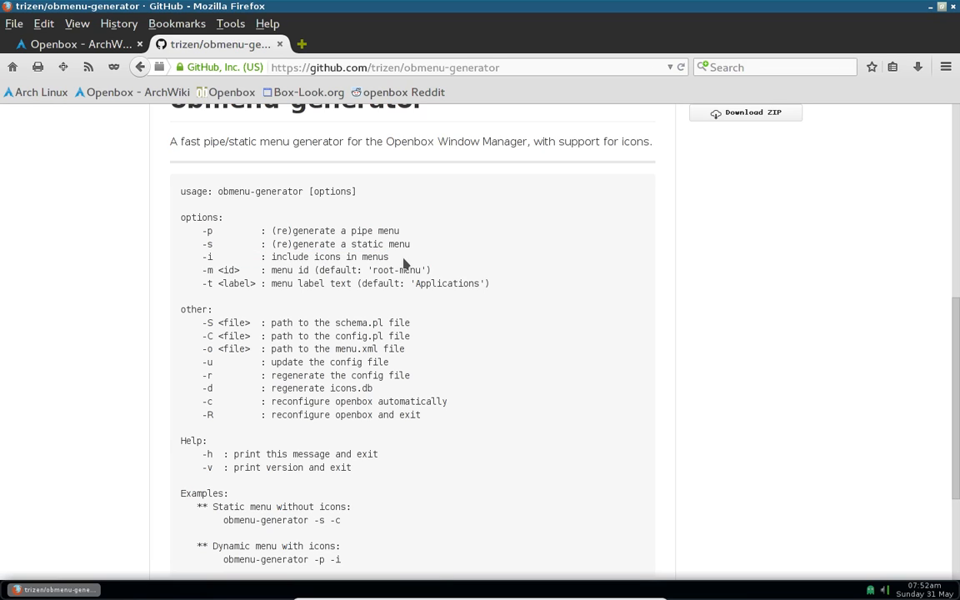
{"action": "scroll", "coordinate": [427, 407], "scroll_direction": "down", "scroll_amount": 2}
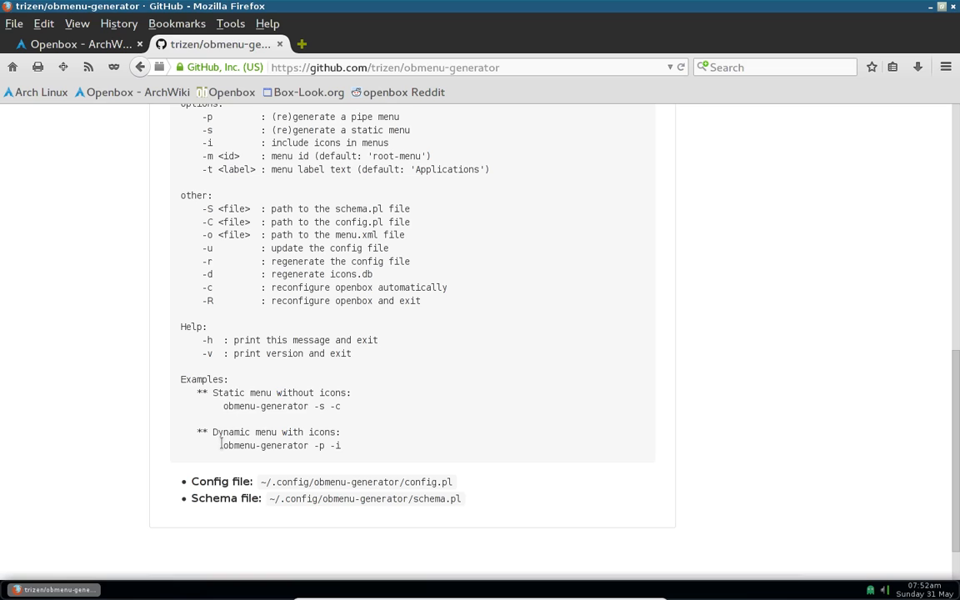
{"action": "left_click_drag", "start_coordinate": [221, 443], "coordinate": [351, 451]}
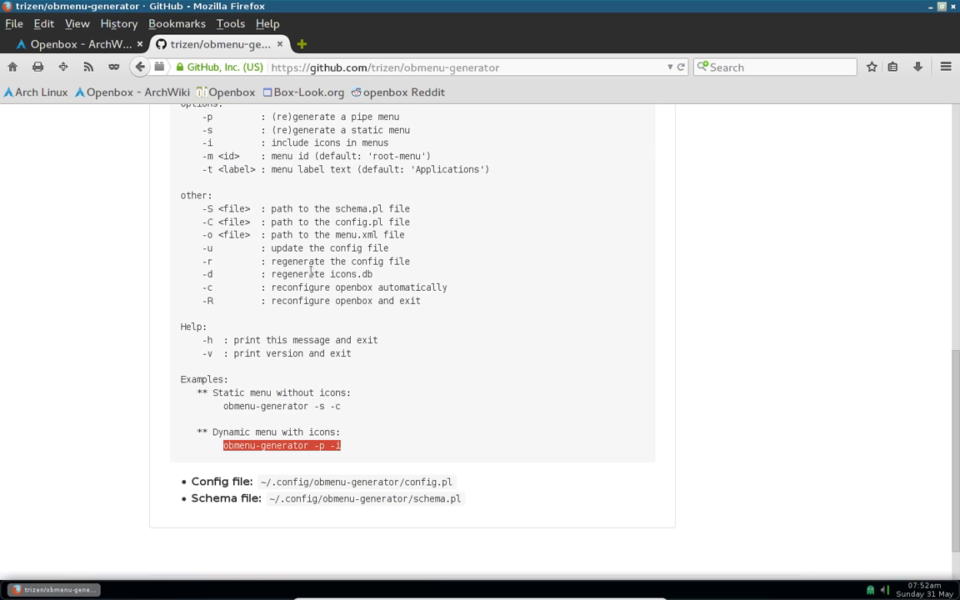
Return to the Openbox wiki article and minimize the browser to reveal the desktop
{"action": "left_click", "coordinate": [185, 185]}
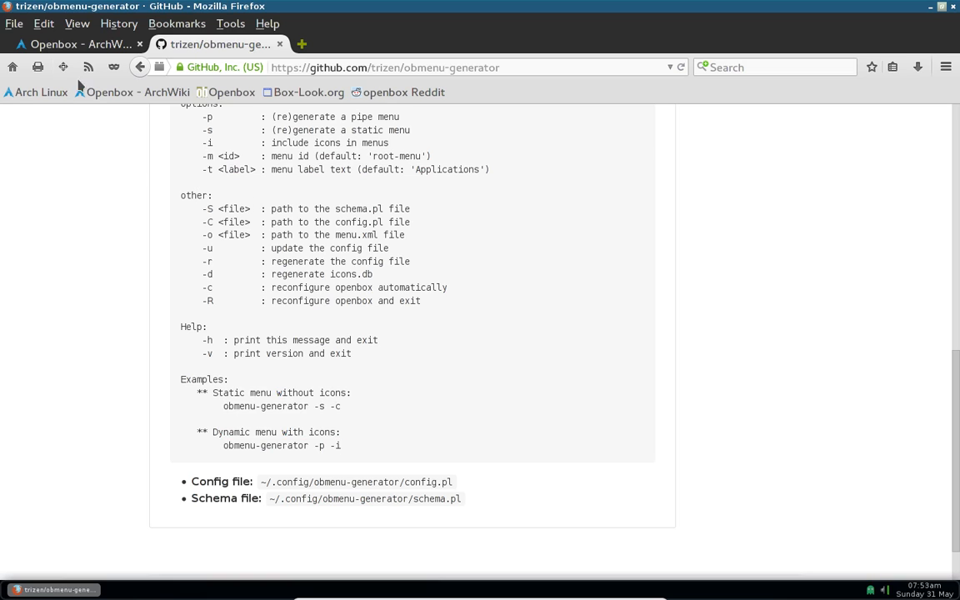
{"action": "left_click", "coordinate": [53, 44]}
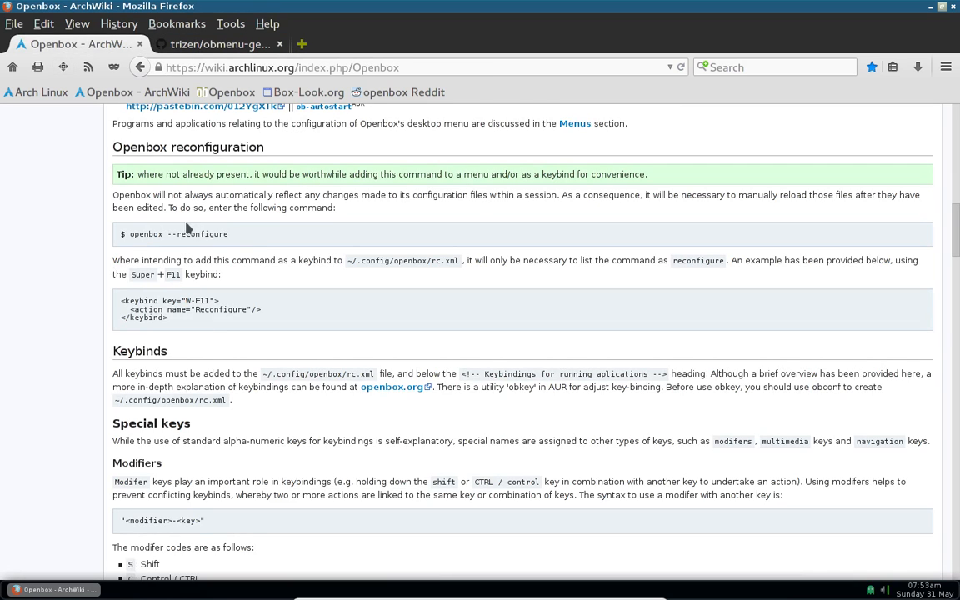
{"action": "left_click", "coordinate": [82, 595]}
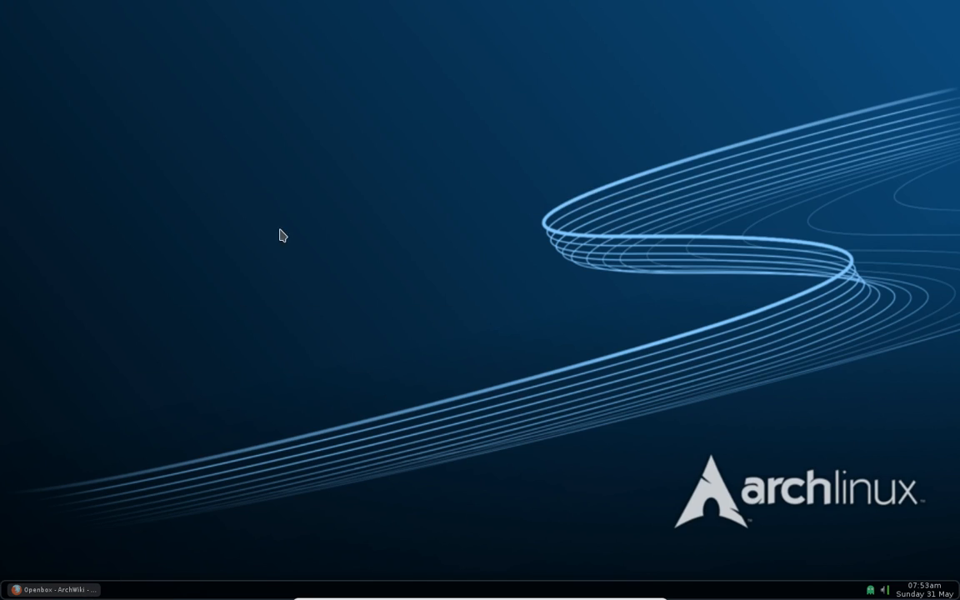
Browse the Openbox desktop menu's categories and open the Obmenu-Generator Menu Schema file from Advanced Settings in Geany
{"action": "right_click", "coordinate": [258, 142]}
{"action": "mouse_move", "coordinate": [319, 237]}
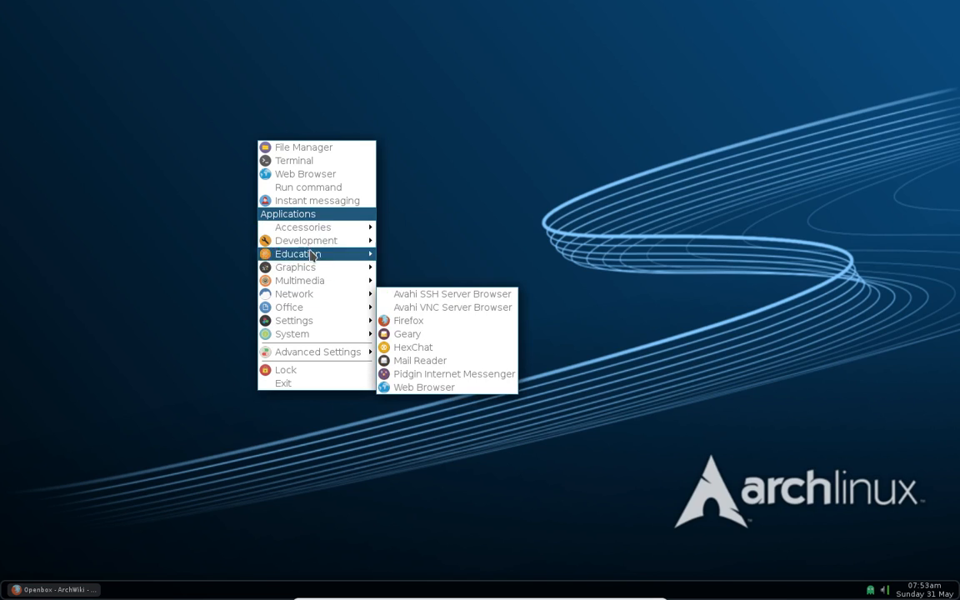
{"action": "mouse_move", "coordinate": [315, 236]}
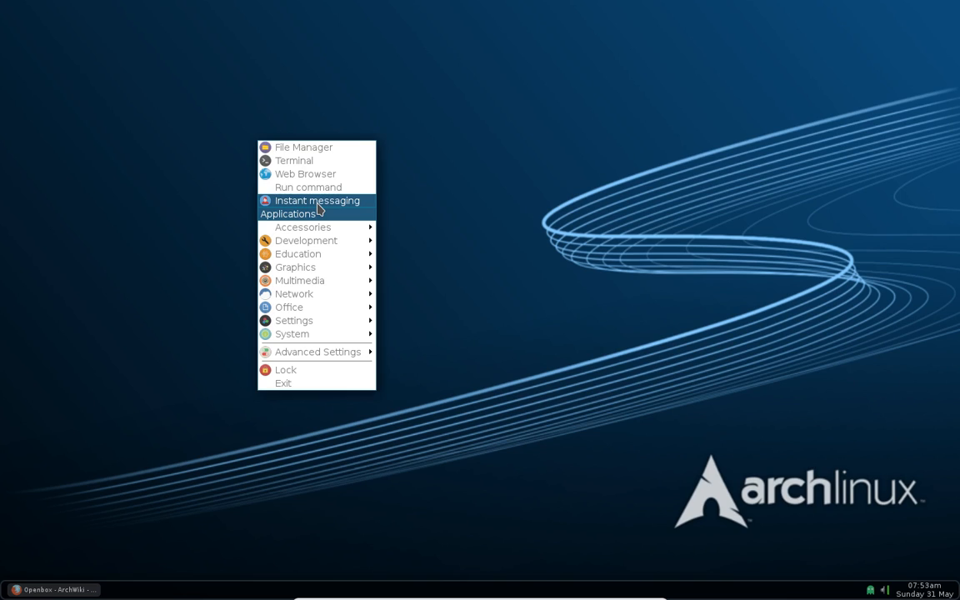
{"action": "mouse_move", "coordinate": [330, 354]}
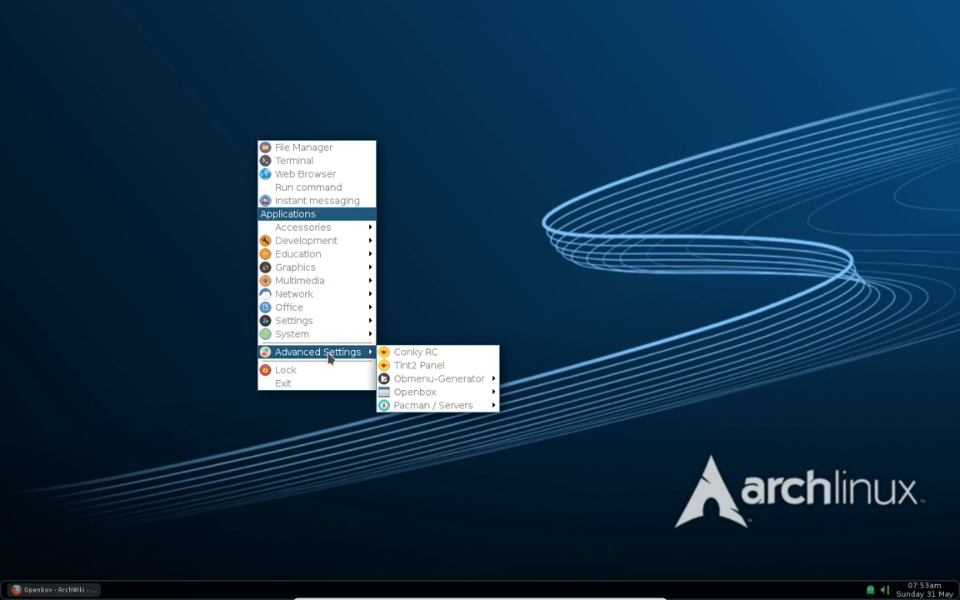
{"action": "mouse_move", "coordinate": [448, 380]}
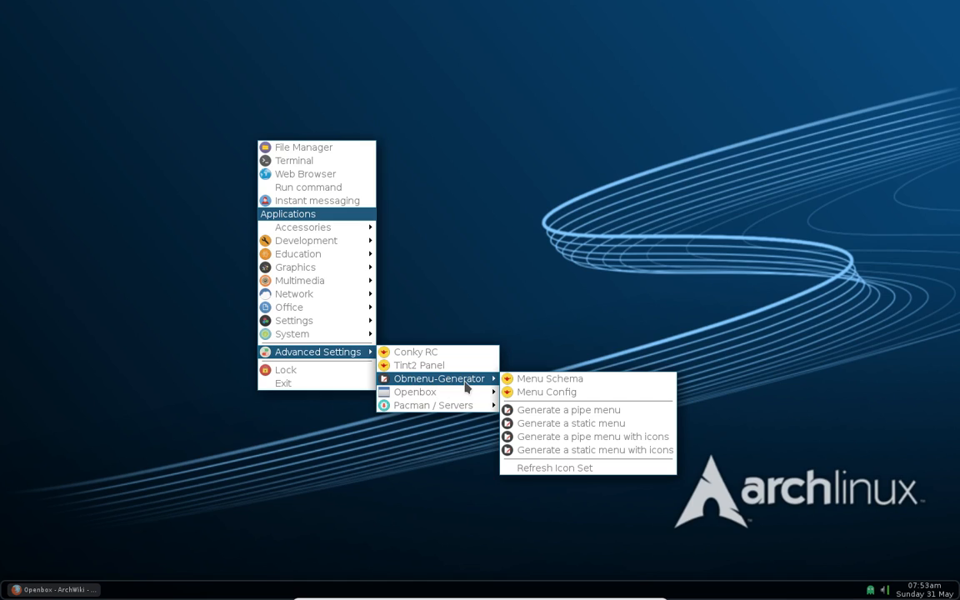
{"action": "left_click", "coordinate": [578, 382]}
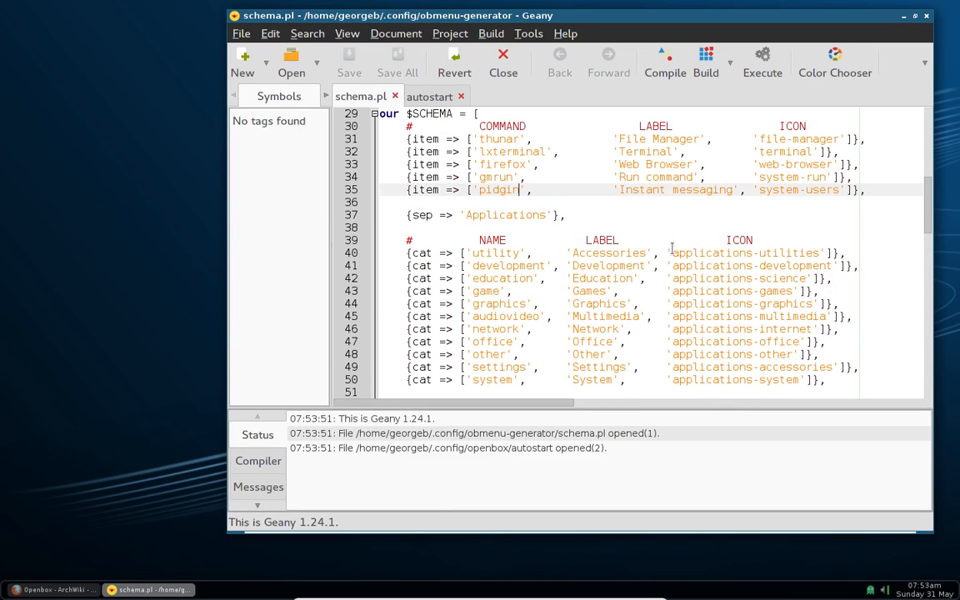
Examine schema.pl from its header comments through the item and category entries to the advanced settings, lock and exit entries
{"action": "scroll", "coordinate": [584, 208], "scroll_direction": "up", "scroll_amount": 3}
{"action": "scroll", "coordinate": [429, 242], "scroll_direction": "up", "scroll_amount": 7}
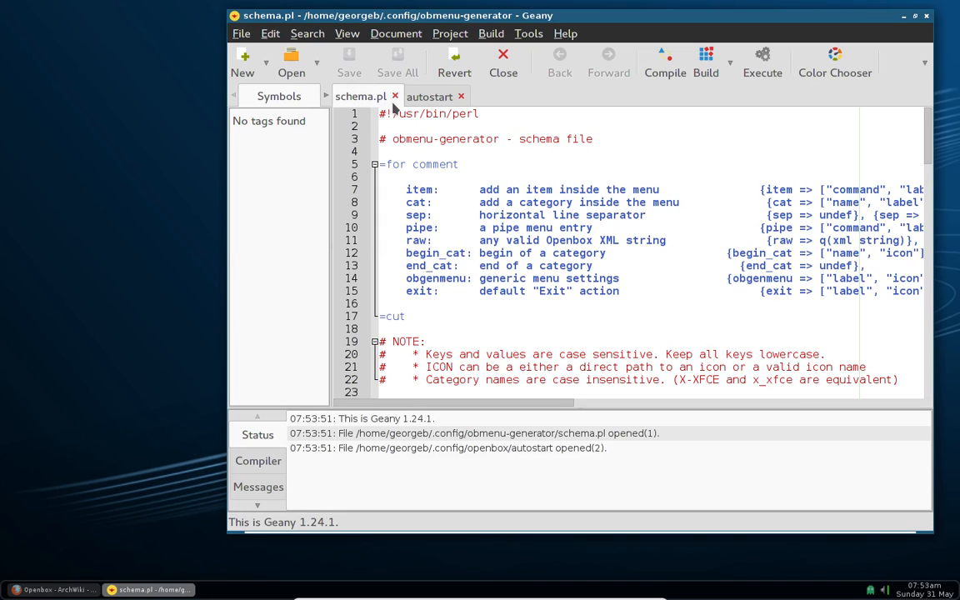
{"action": "scroll", "coordinate": [641, 234], "scroll_direction": "down", "scroll_amount": 5}
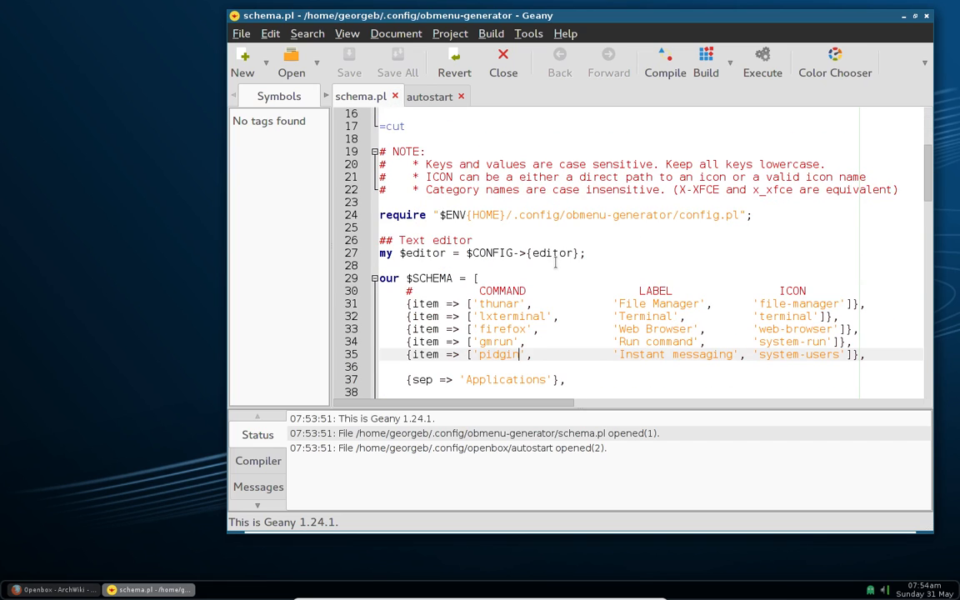
{"action": "scroll", "coordinate": [514, 282], "scroll_direction": "down", "scroll_amount": 1}
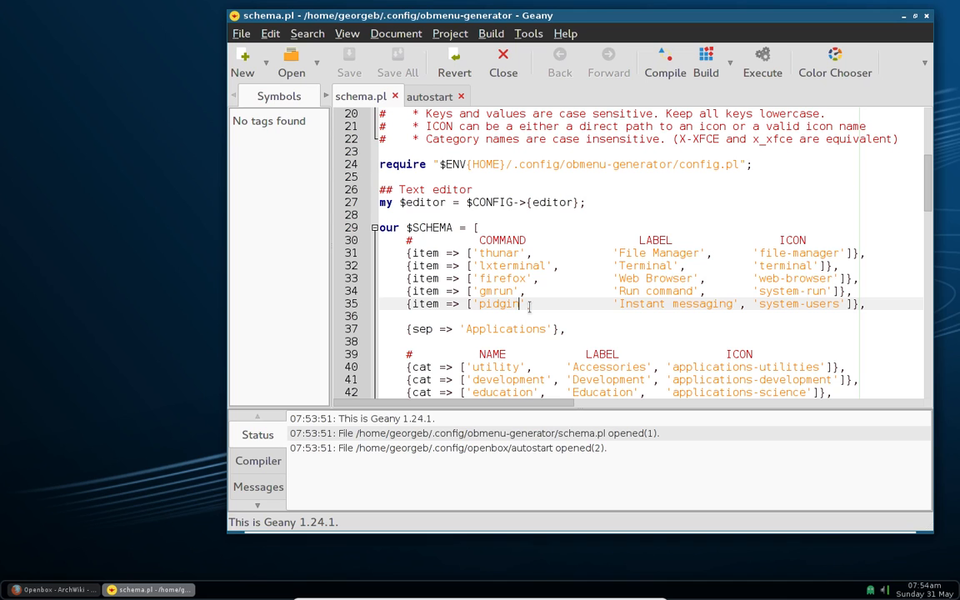
{"action": "scroll", "coordinate": [530, 306], "scroll_direction": "down", "scroll_amount": 5}
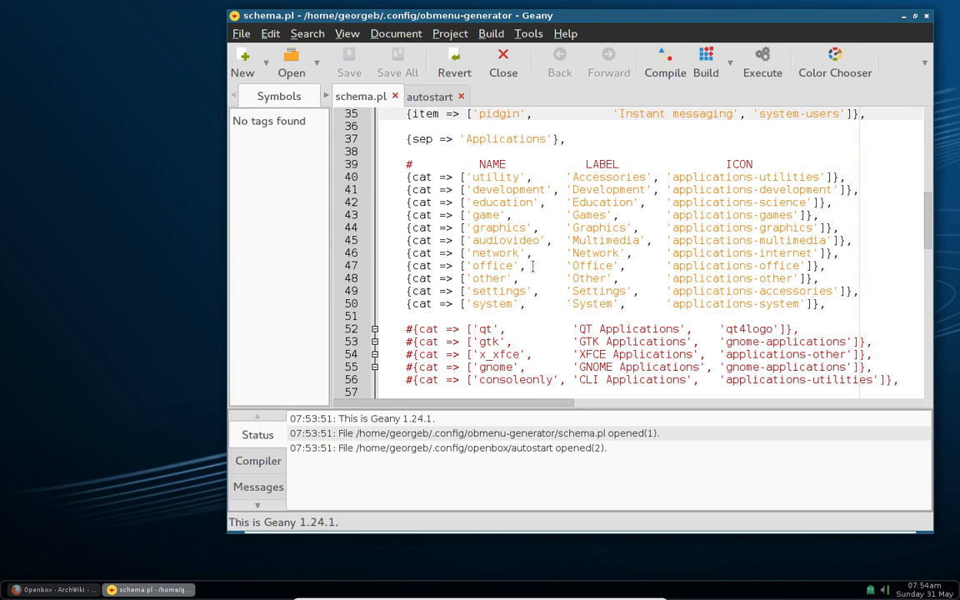
{"action": "scroll", "coordinate": [509, 275], "scroll_direction": "up", "scroll_amount": 3}
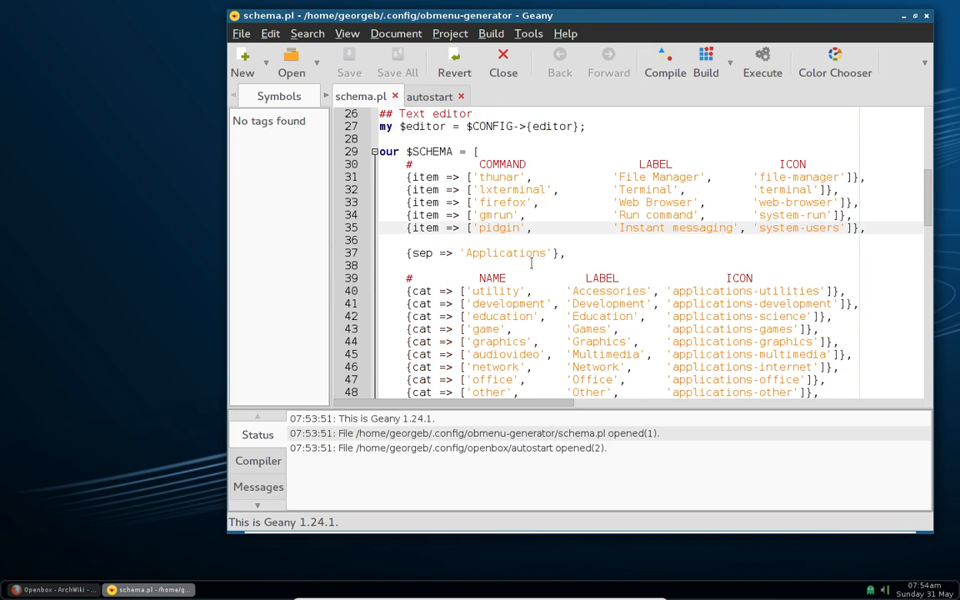
{"action": "scroll", "coordinate": [513, 274], "scroll_direction": "down", "scroll_amount": 6}
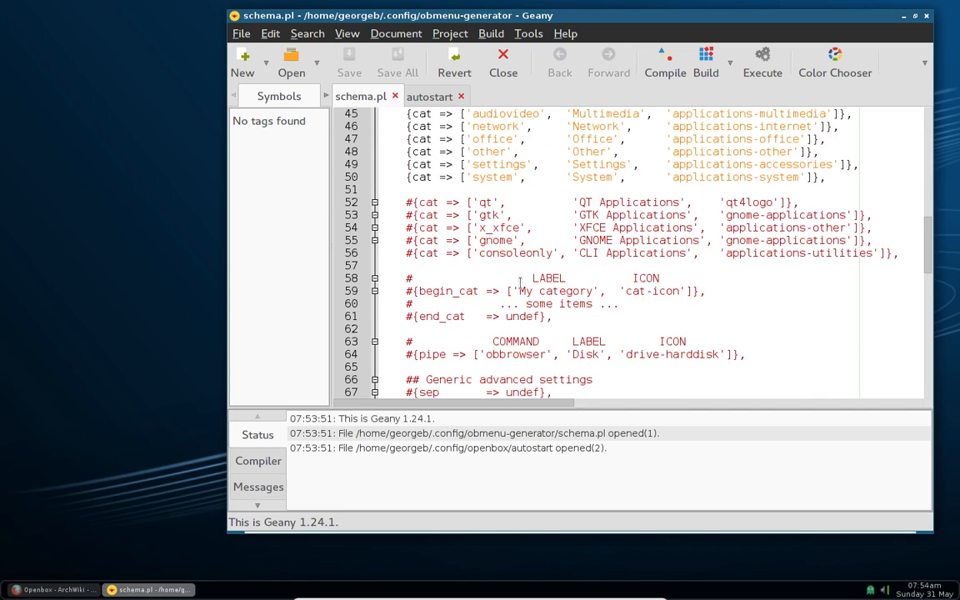
{"action": "scroll", "coordinate": [525, 287], "scroll_direction": "down", "scroll_amount": 10}
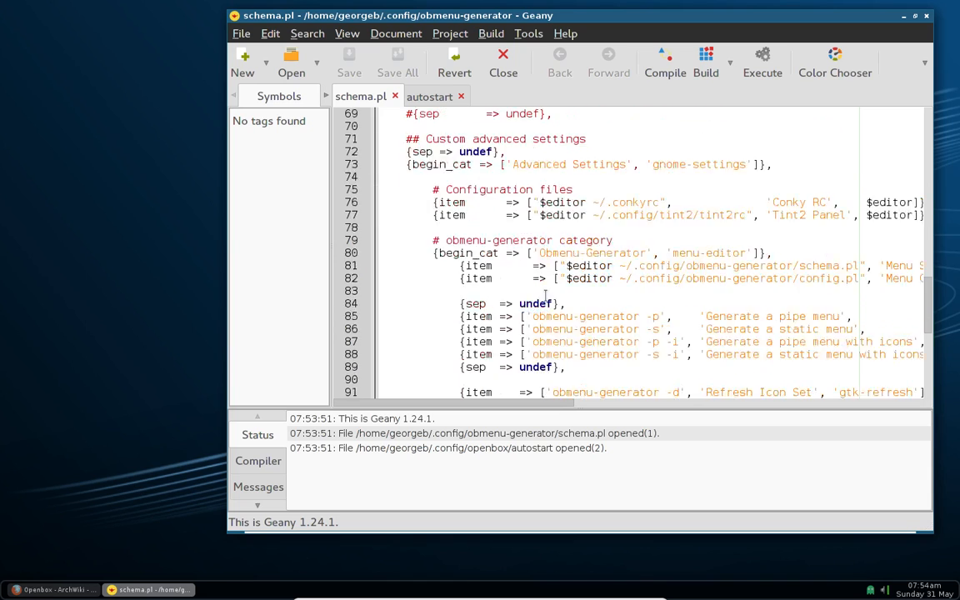
{"action": "scroll", "coordinate": [566, 288], "scroll_direction": "down", "scroll_amount": 5}
{"action": "scroll", "coordinate": [631, 280], "scroll_direction": "down", "scroll_amount": 1}
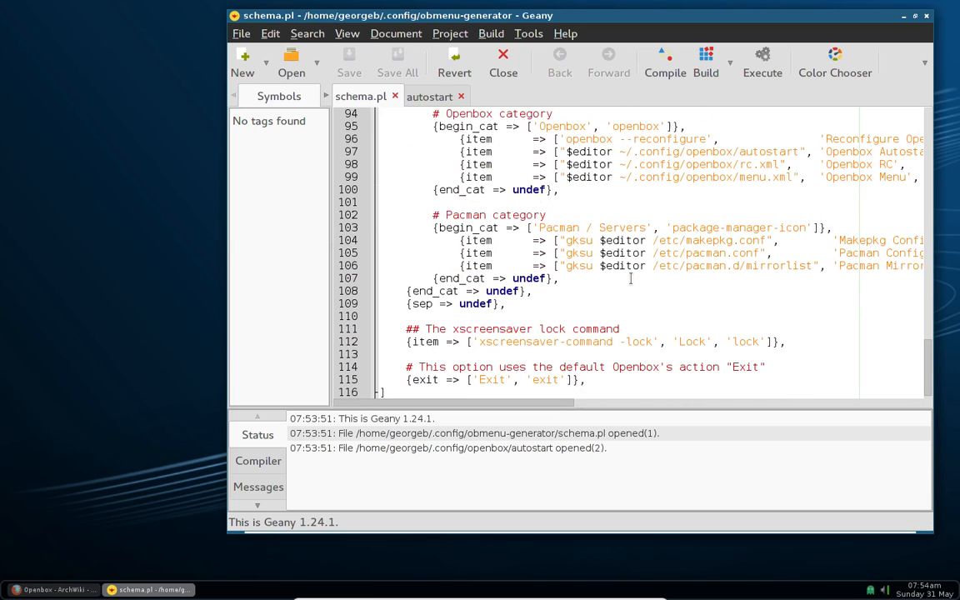
{"action": "scroll", "coordinate": [631, 279], "scroll_direction": "down", "scroll_amount": 1}
{"action": "scroll", "coordinate": [621, 281], "scroll_direction": "up", "scroll_amount": 3}
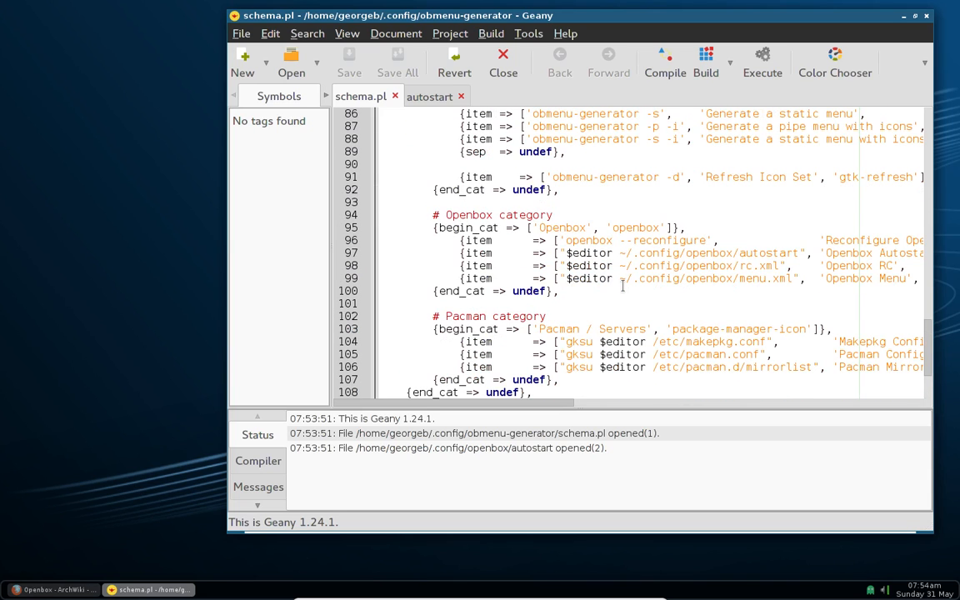
{"action": "scroll", "coordinate": [621, 285], "scroll_direction": "up", "scroll_amount": 17}
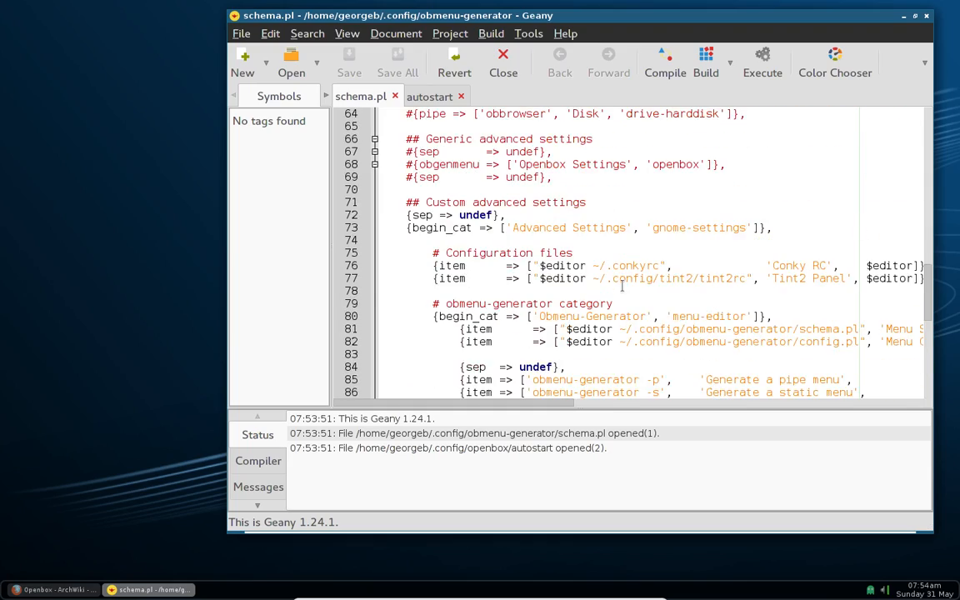
{"action": "scroll", "coordinate": [579, 285], "scroll_direction": "up", "scroll_amount": 5}
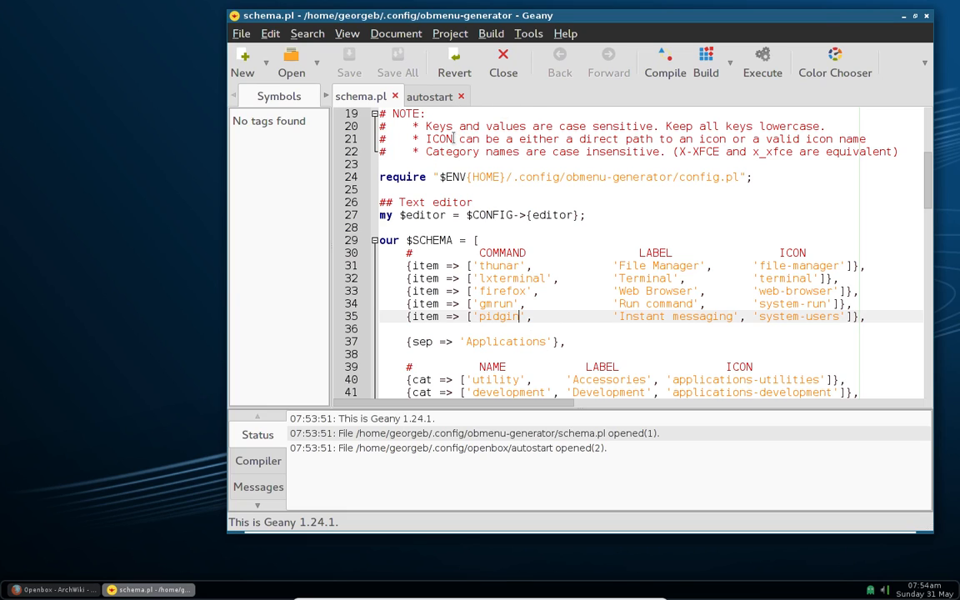
Switch back to the Openbox wiki article in Firefox and find the sections on the rc.xml, menu.xml and autostart files
{"action": "left_click", "coordinate": [82, 591]}
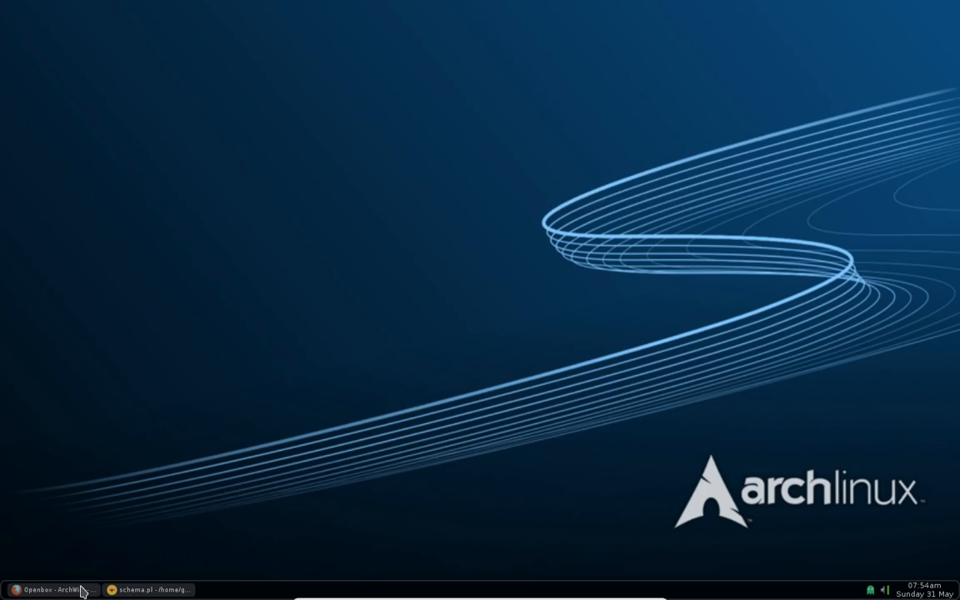
{"action": "left_click", "coordinate": [82, 590]}
{"action": "scroll", "coordinate": [386, 359], "scroll_direction": "up", "scroll_amount": 5}
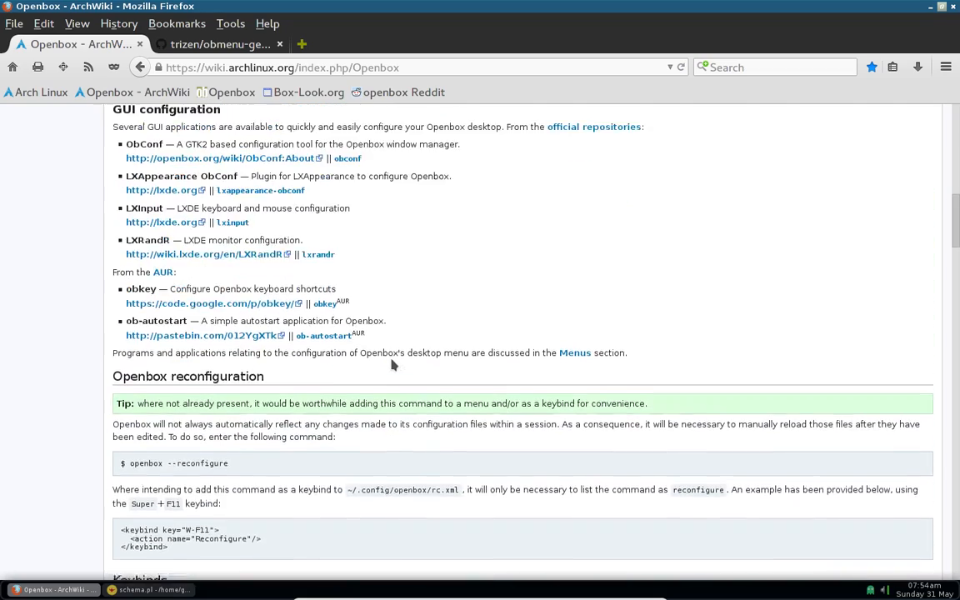
{"action": "scroll", "coordinate": [392, 364], "scroll_direction": "down", "scroll_amount": 10}
{"action": "scroll", "coordinate": [397, 381], "scroll_direction": "down", "scroll_amount": 8}
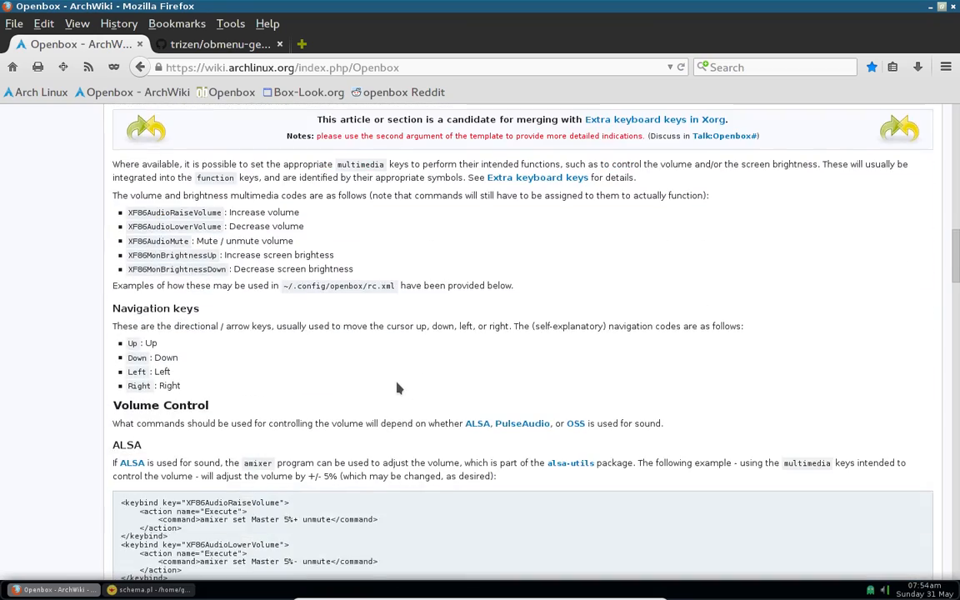
{"action": "scroll", "coordinate": [396, 388], "scroll_direction": "down", "scroll_amount": 10}
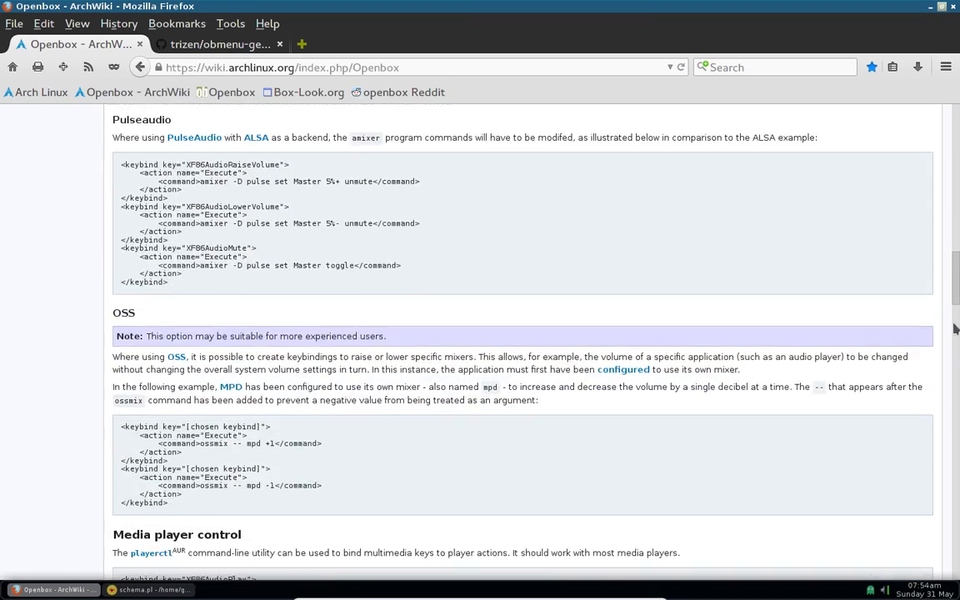
{"action": "left_click", "coordinate": [956, 331]}
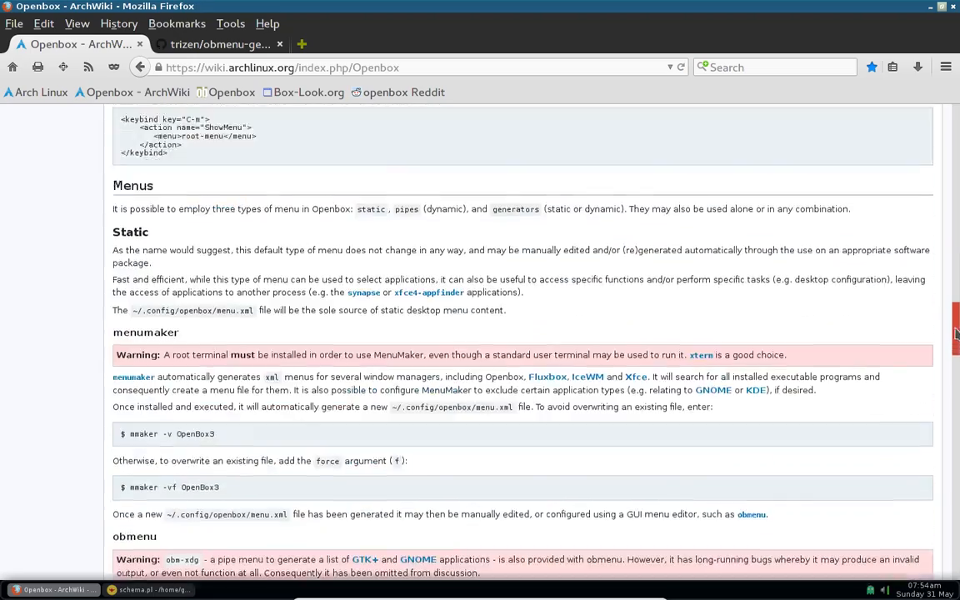
{"action": "left_click_drag", "start_coordinate": [956, 330], "coordinate": [954, 182]}
{"action": "scroll", "coordinate": [325, 407], "scroll_direction": "down", "scroll_amount": 1}
{"action": "scroll", "coordinate": [325, 407], "scroll_direction": "down", "scroll_amount": 8}
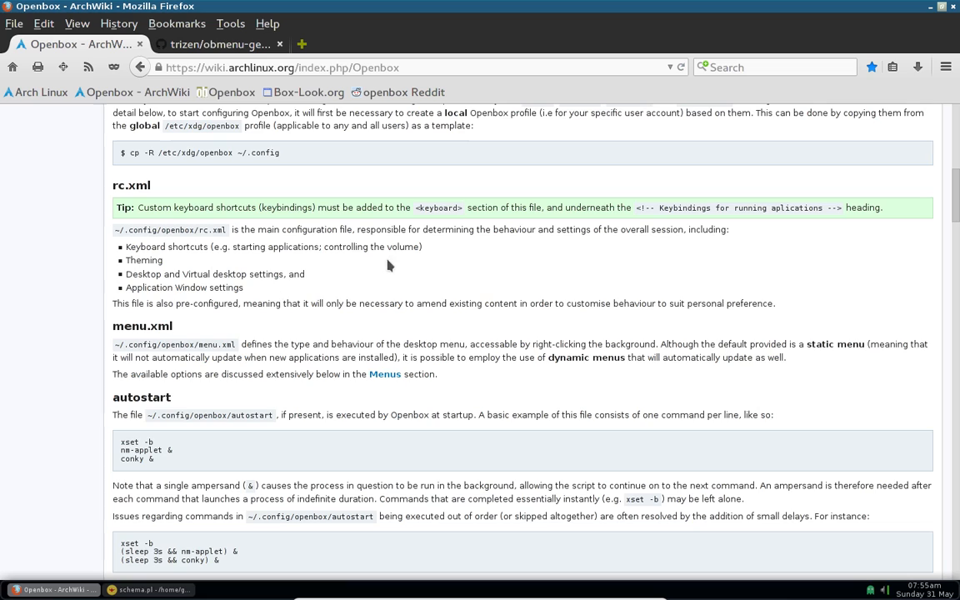
Highlight the rc.xml and menu.xml headings in the wiki article one after the other, then clear the selection
{"action": "left_click_drag", "start_coordinate": [114, 184], "coordinate": [159, 185]}
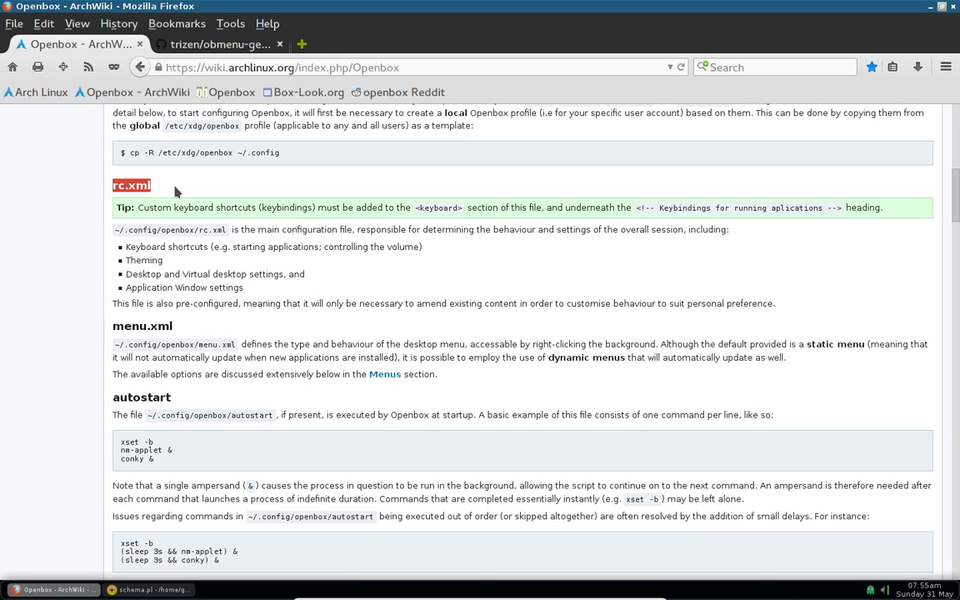
{"action": "left_click", "coordinate": [135, 293]}
{"action": "left_click_drag", "start_coordinate": [114, 326], "coordinate": [173, 325]}
{"action": "left_click", "coordinate": [308, 325]}
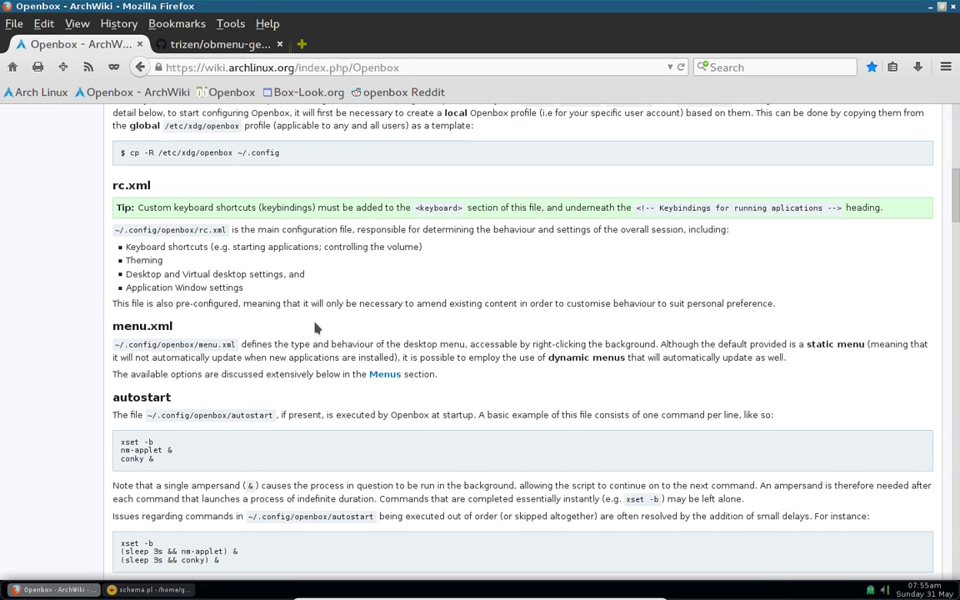
Read the wiki's autostart and environment sections, highlighting the environment heading
{"action": "scroll", "coordinate": [314, 328], "scroll_direction": "down", "scroll_amount": 1}
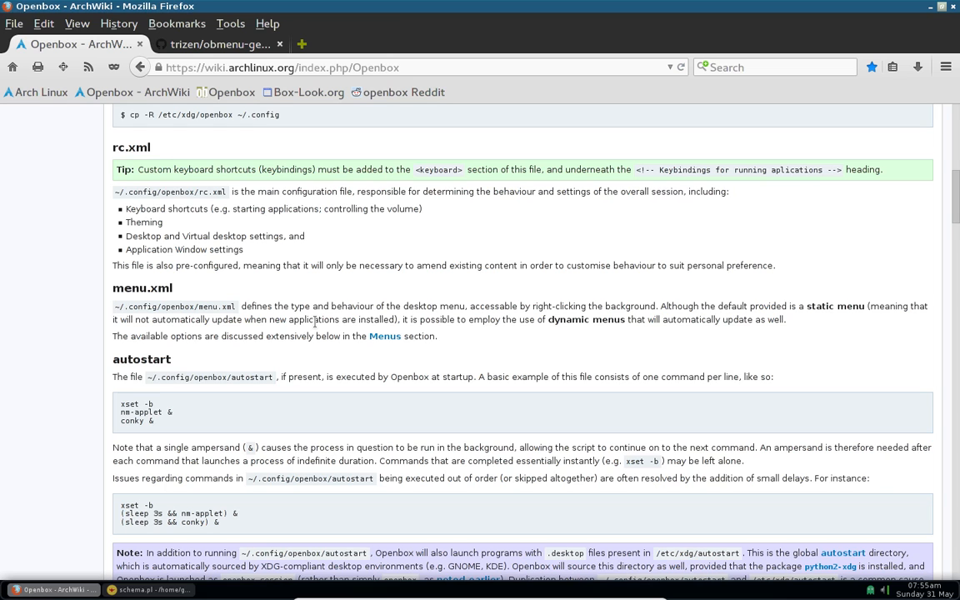
{"action": "scroll", "coordinate": [315, 322], "scroll_direction": "down", "scroll_amount": 3}
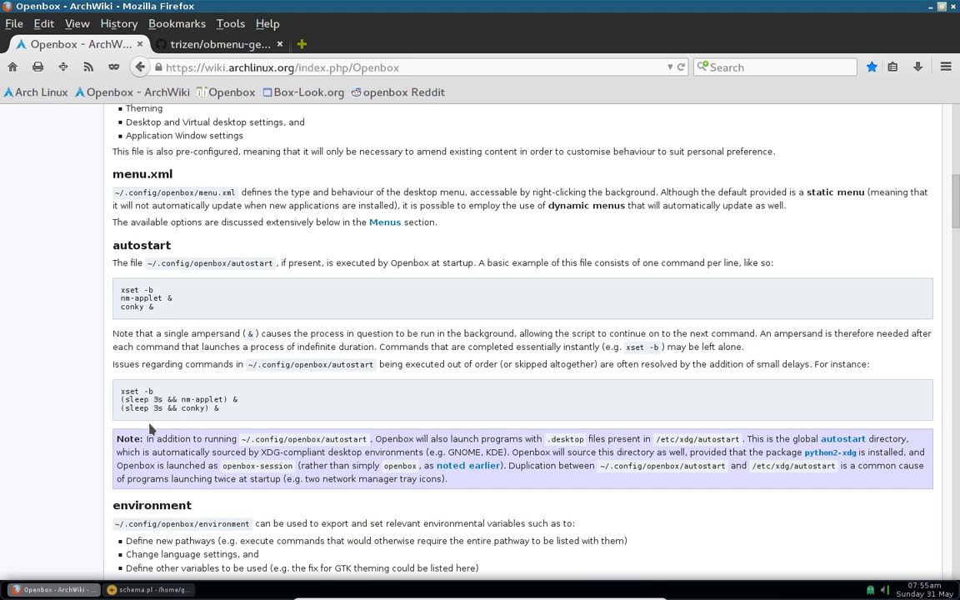
{"action": "scroll", "coordinate": [150, 367], "scroll_direction": "down", "scroll_amount": 4}
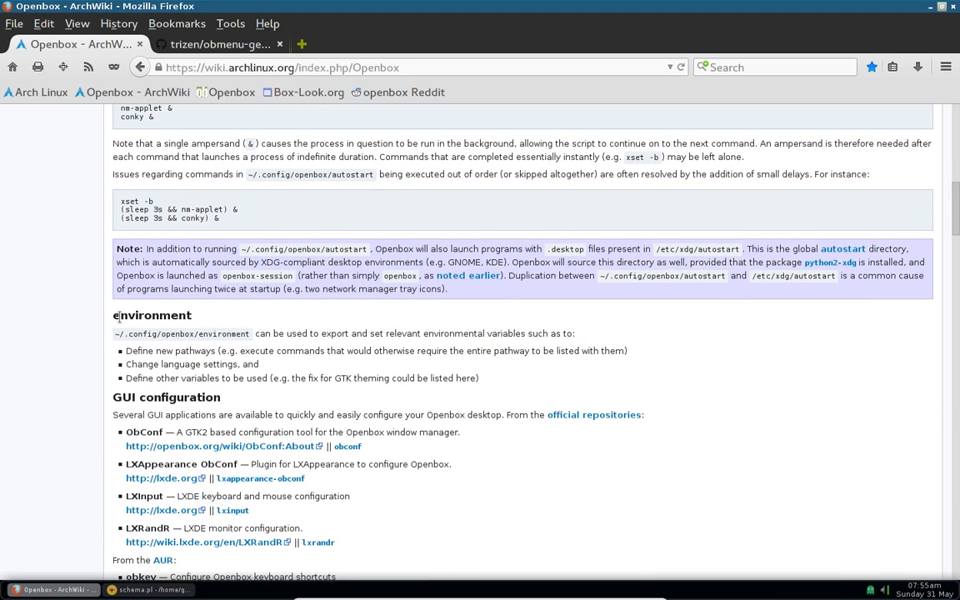
{"action": "double_click", "coordinate": [119, 315]}
{"action": "left_click", "coordinate": [216, 364]}
{"action": "scroll", "coordinate": [154, 267], "scroll_direction": "up", "scroll_amount": 1}
{"action": "scroll", "coordinate": [158, 275], "scroll_direction": "up", "scroll_amount": 1}
{"action": "scroll", "coordinate": [192, 325], "scroll_direction": "down", "scroll_amount": 2}
{"action": "scroll", "coordinate": [380, 317], "scroll_direction": "up", "scroll_amount": 2}
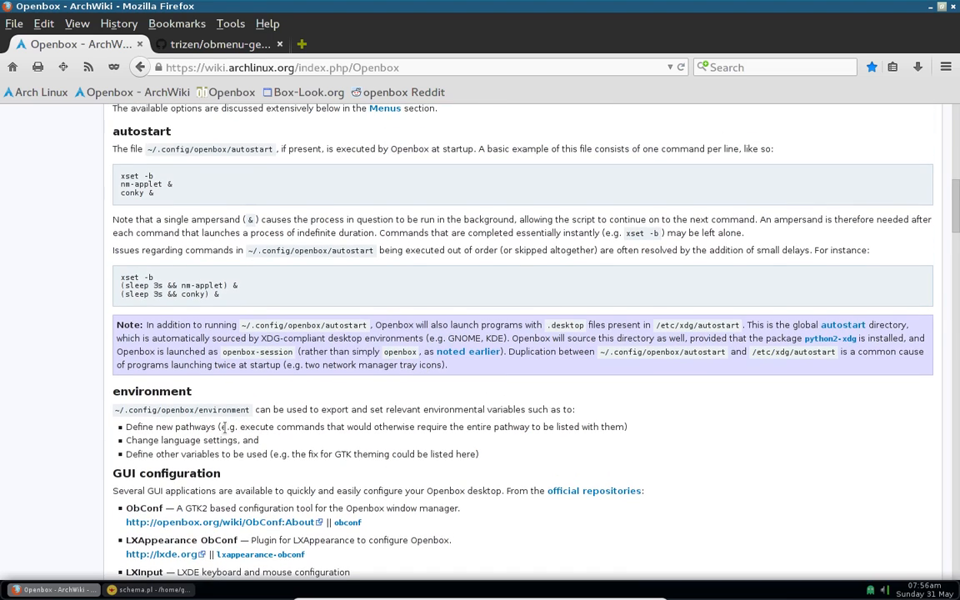
Review the wiki's autostart example, highlighting the "xset -b" line and the ampersand after nm-applet
{"action": "scroll", "coordinate": [150, 298], "scroll_direction": "up", "scroll_amount": 5}
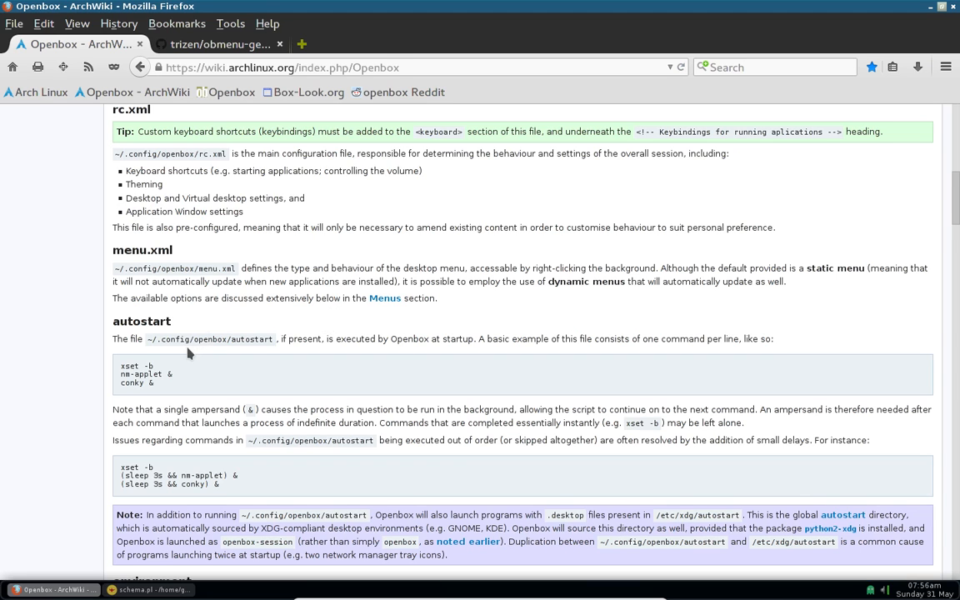
{"action": "scroll", "coordinate": [189, 354], "scroll_direction": "down", "scroll_amount": 1}
{"action": "scroll", "coordinate": [189, 353], "scroll_direction": "down", "scroll_amount": 1}
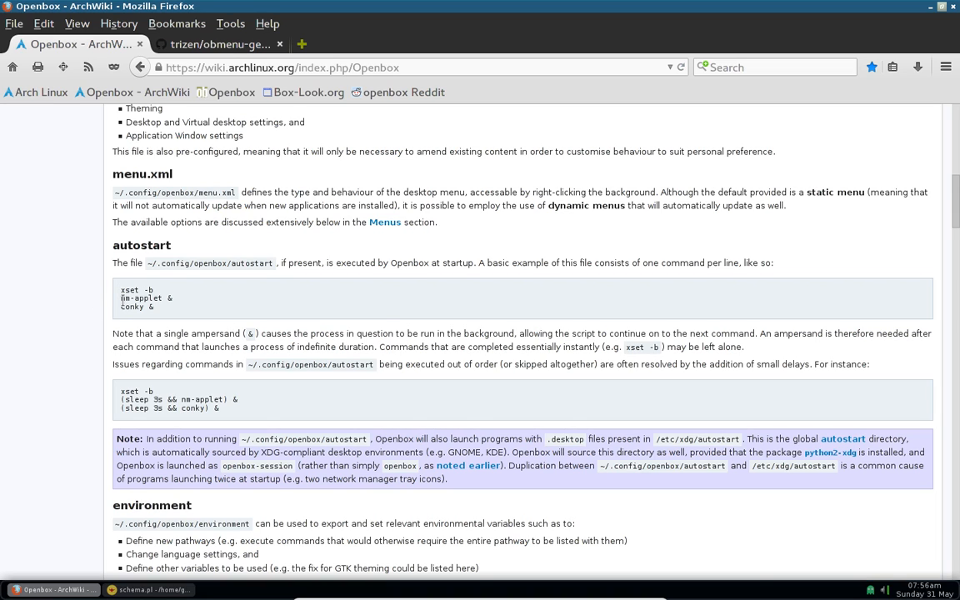
{"action": "left_click_drag", "start_coordinate": [122, 300], "coordinate": [152, 290]}
{"action": "left_click", "coordinate": [165, 297]}
{"action": "left_click_drag", "start_coordinate": [166, 298], "coordinate": [171, 299]}
{"action": "left_click", "coordinate": [259, 297]}
Switch to Geany and show the Openbox autostart file with its startup commands
{"action": "left_click", "coordinate": [159, 590]}
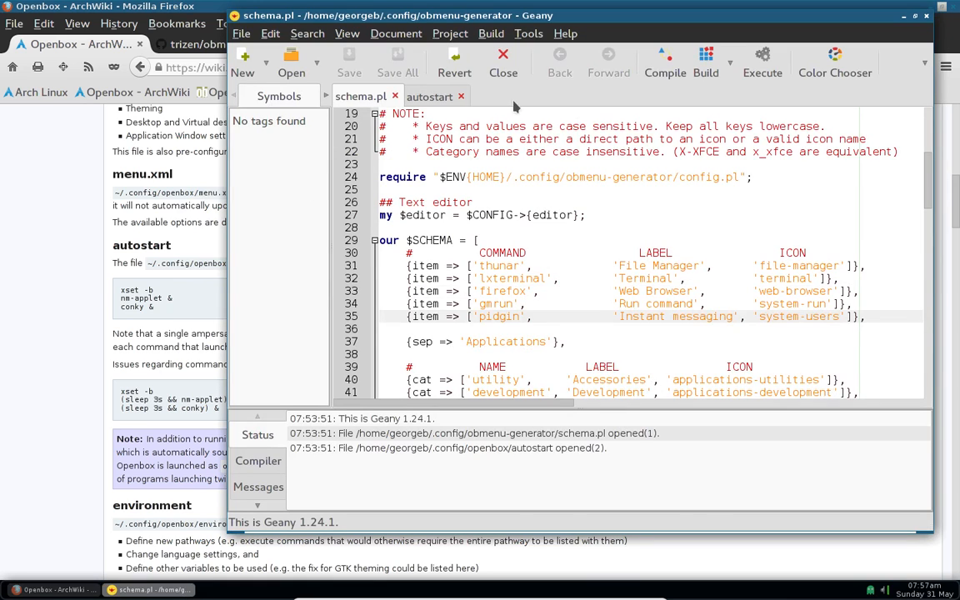
{"action": "left_click", "coordinate": [416, 95]}
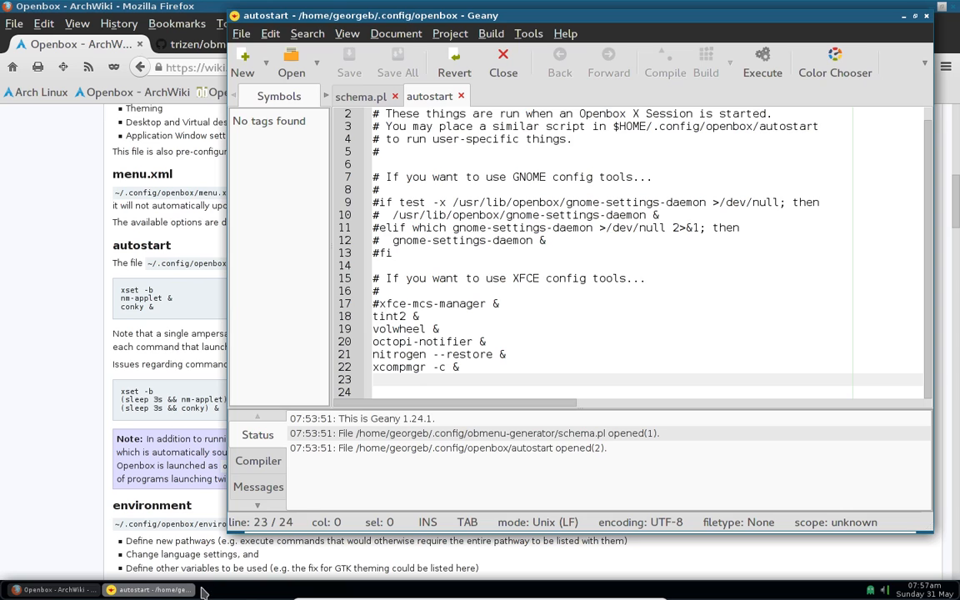
Return to the ArchWiki article in Firefox, read its GTK+ desktop theming section, and minimize the browser
{"action": "left_click", "coordinate": [154, 531]}
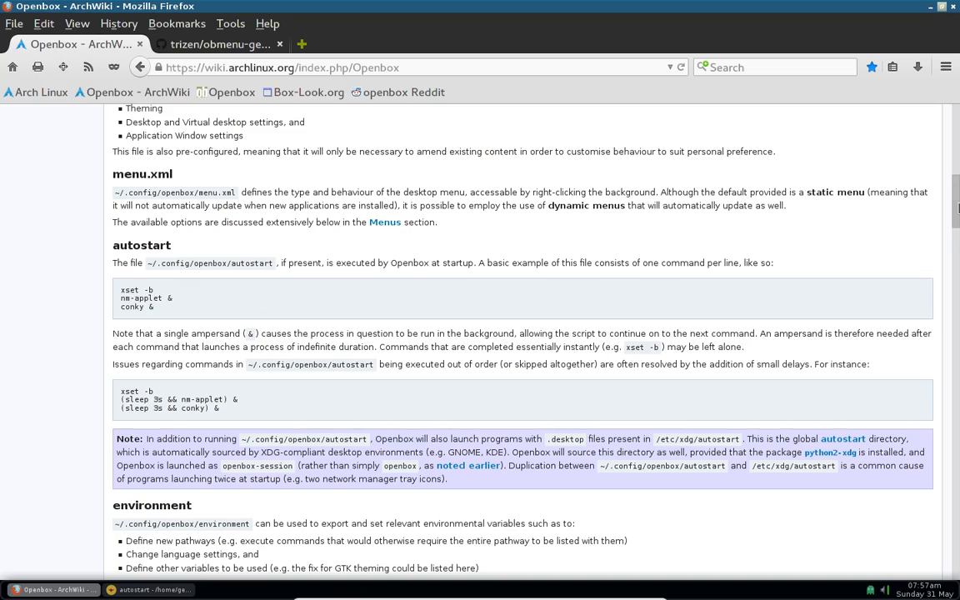
{"action": "left_click_drag", "start_coordinate": [957, 209], "coordinate": [956, 425]}
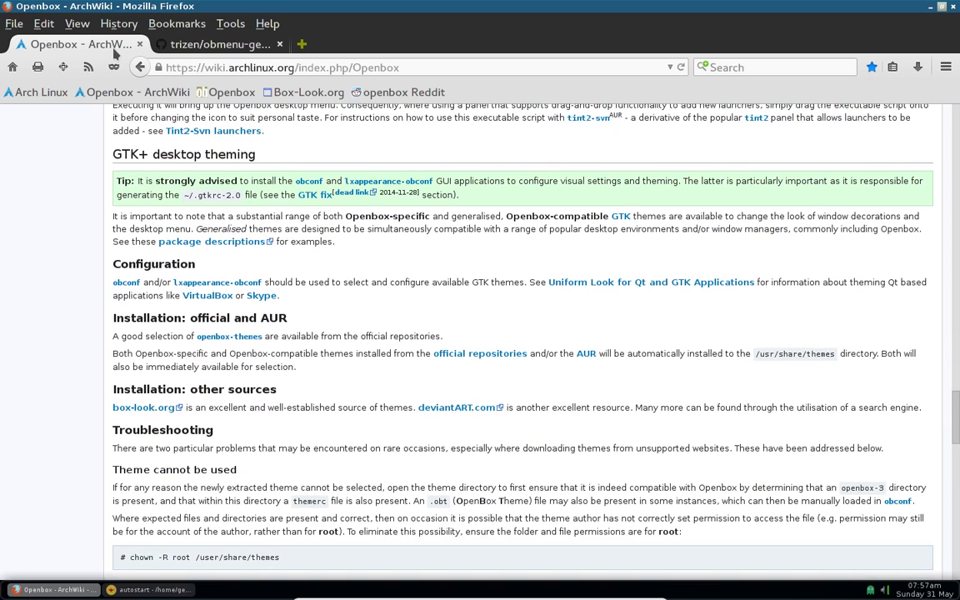
{"action": "left_click", "coordinate": [63, 591]}
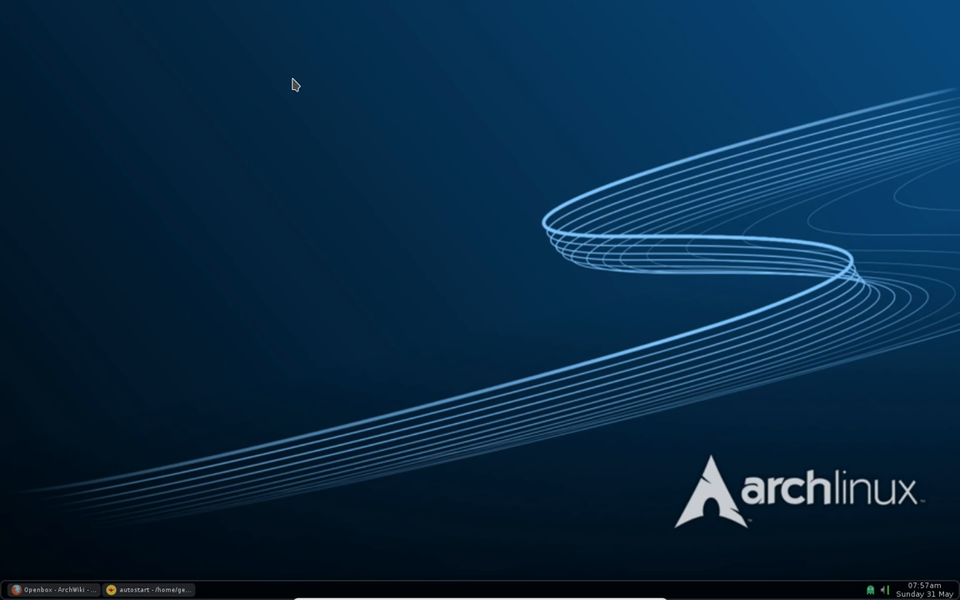
Open the Openbox Configuration Manager and move its window towards the middle of the desktop
{"action": "right_click", "coordinate": [291, 84]}
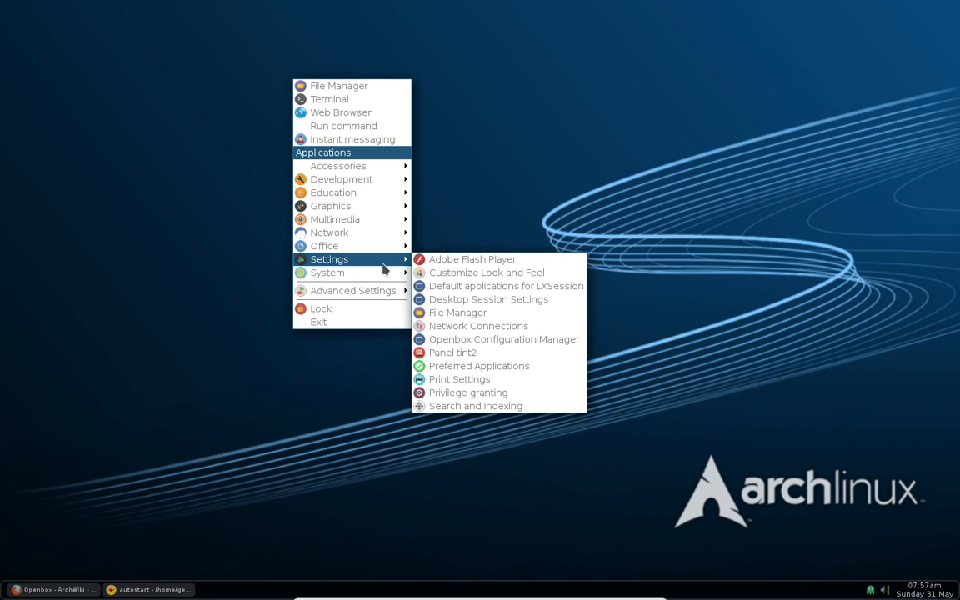
{"action": "mouse_move", "coordinate": [386, 278]}
{"action": "mouse_move", "coordinate": [384, 259]}
{"action": "left_click", "coordinate": [461, 341]}
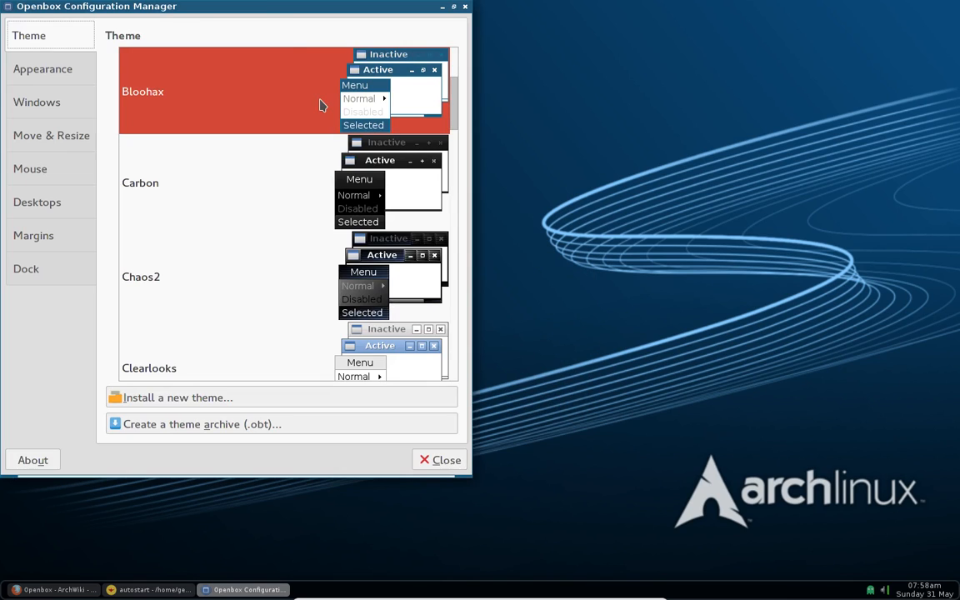
{"action": "left_click_drag", "start_coordinate": [306, 15], "coordinate": [467, 65]}
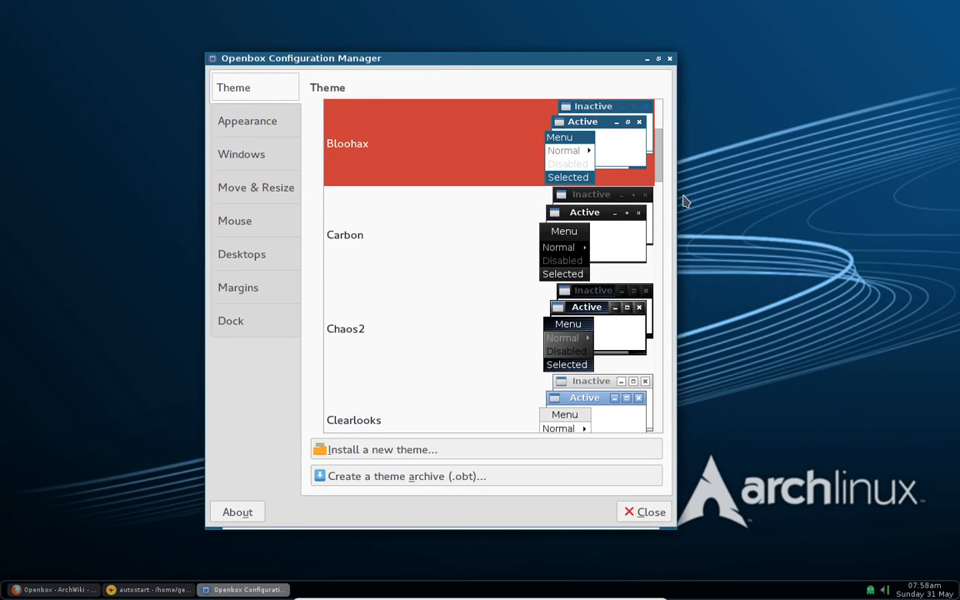
Apply the Numix window theme and browse through the list of installed themes
{"action": "left_click_drag", "start_coordinate": [660, 166], "coordinate": [655, 309]}
{"action": "left_click", "coordinate": [593, 310]}
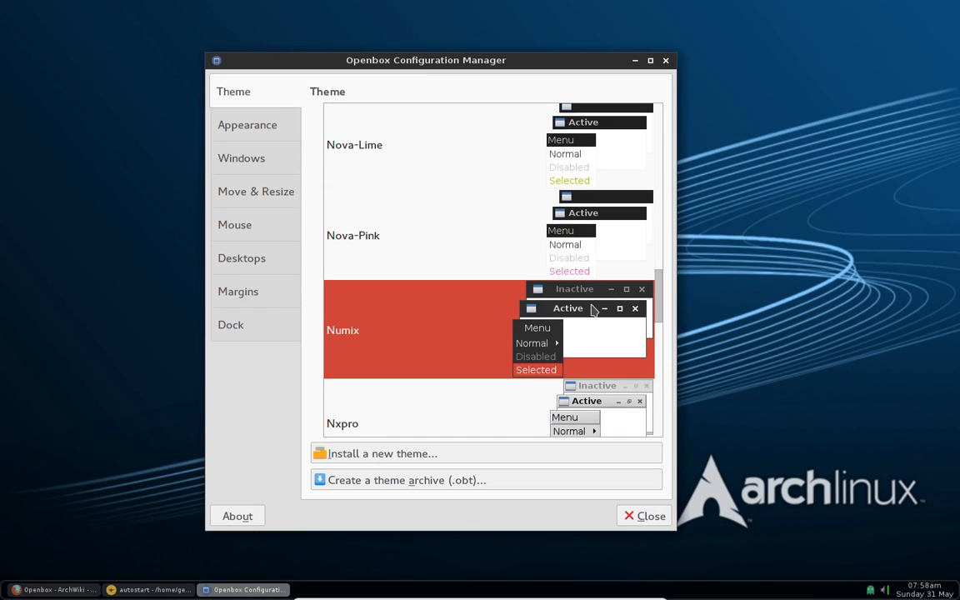
{"action": "scroll", "coordinate": [538, 329], "scroll_direction": "down", "scroll_amount": 1}
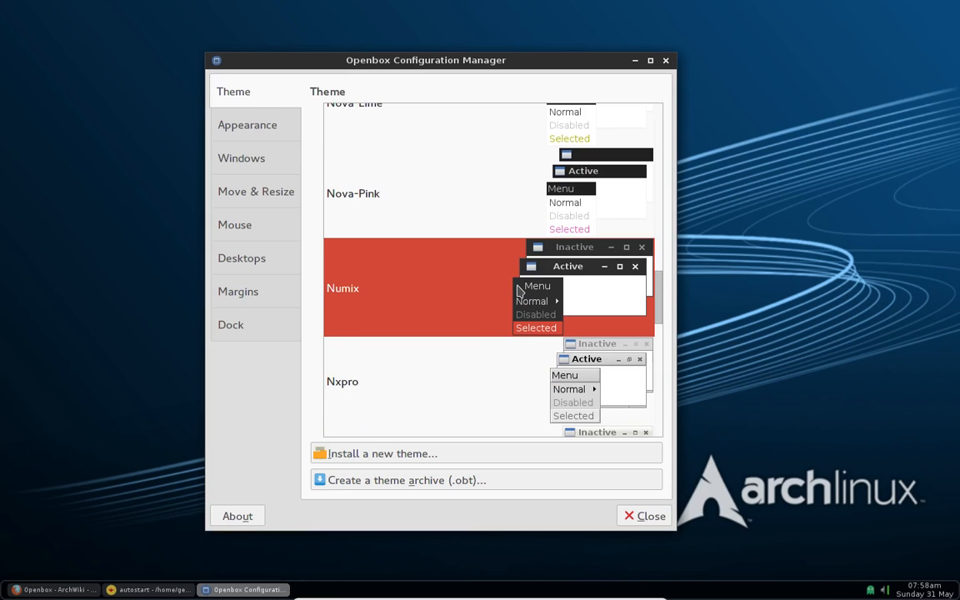
{"action": "left_click_drag", "start_coordinate": [657, 300], "coordinate": [661, 133]}
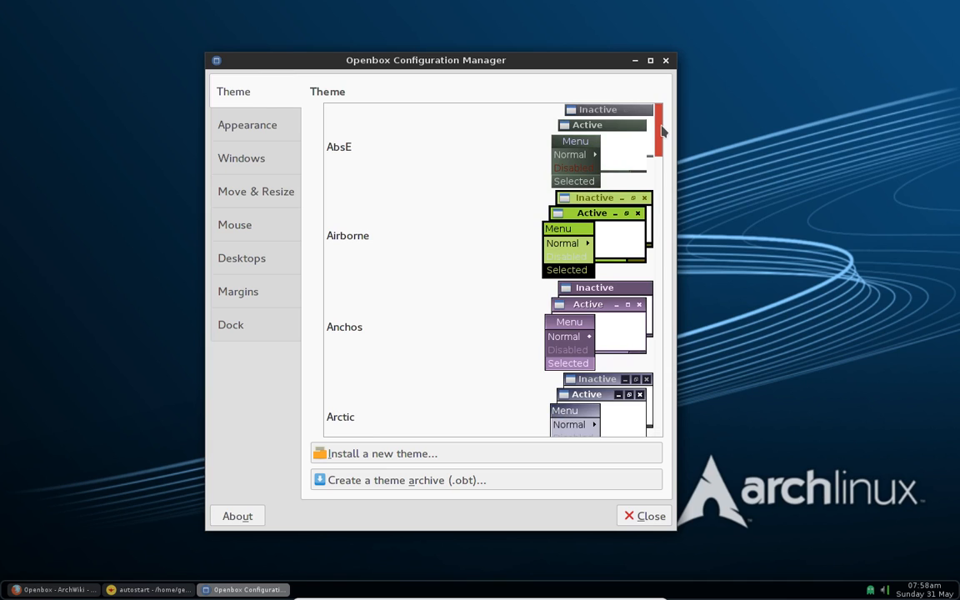
{"action": "left_click_drag", "start_coordinate": [663, 131], "coordinate": [658, 304]}
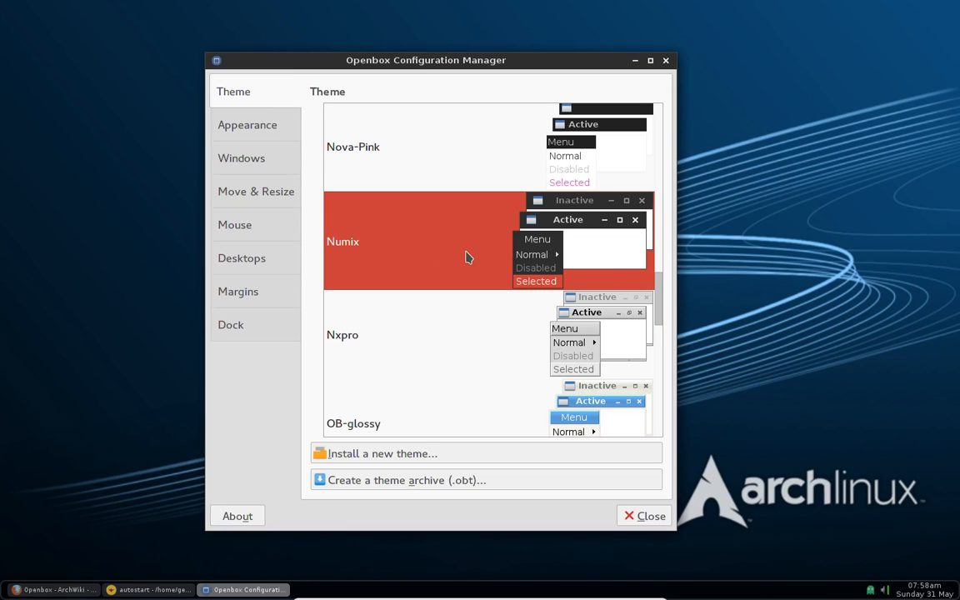
Review the Appearance, Windows, Move & Resize, Mouse, Desktops, Margins and Dock settings, ending back at the themes
{"action": "left_click", "coordinate": [258, 126]}
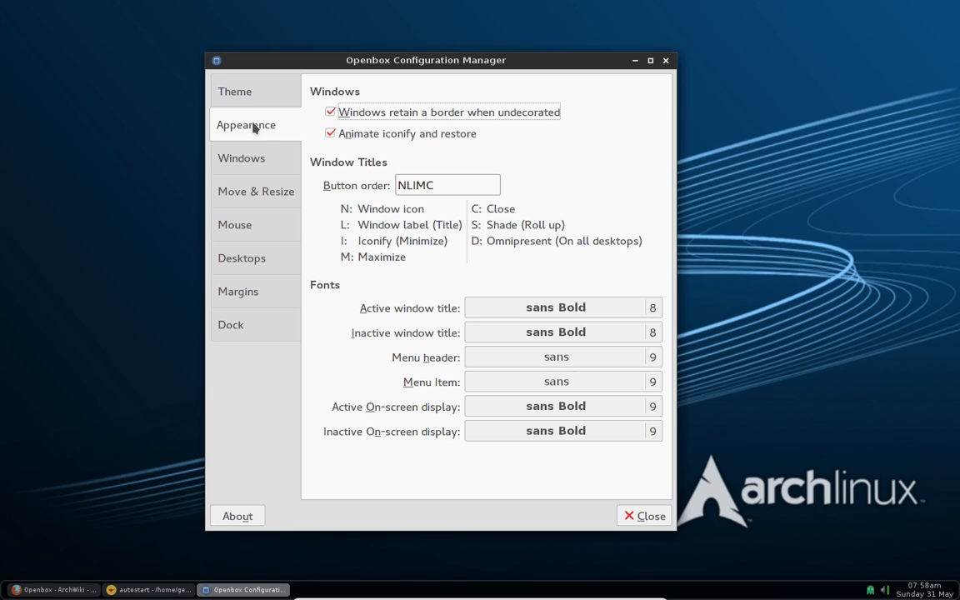
{"action": "left_click", "coordinate": [253, 153]}
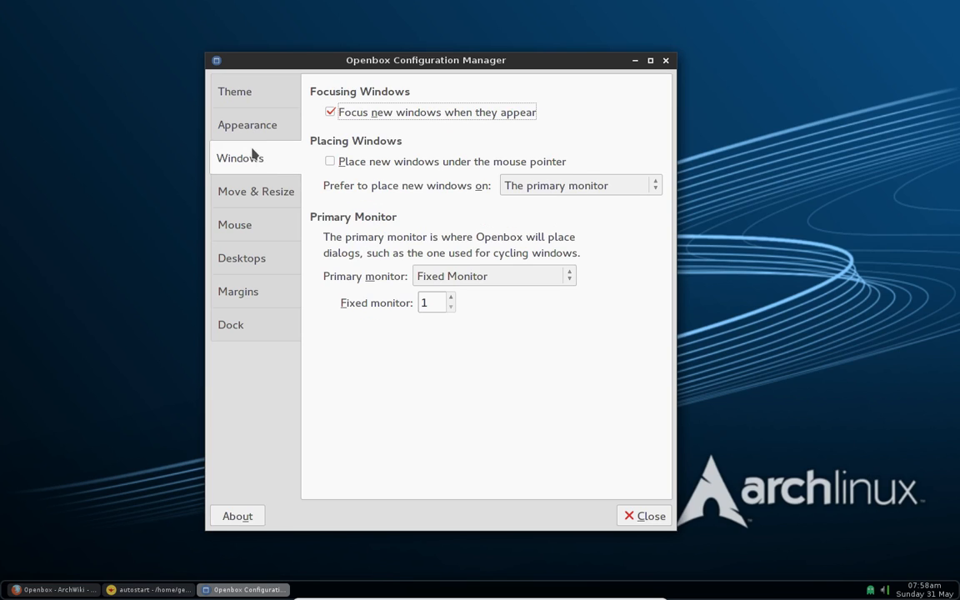
{"action": "left_click", "coordinate": [250, 193]}
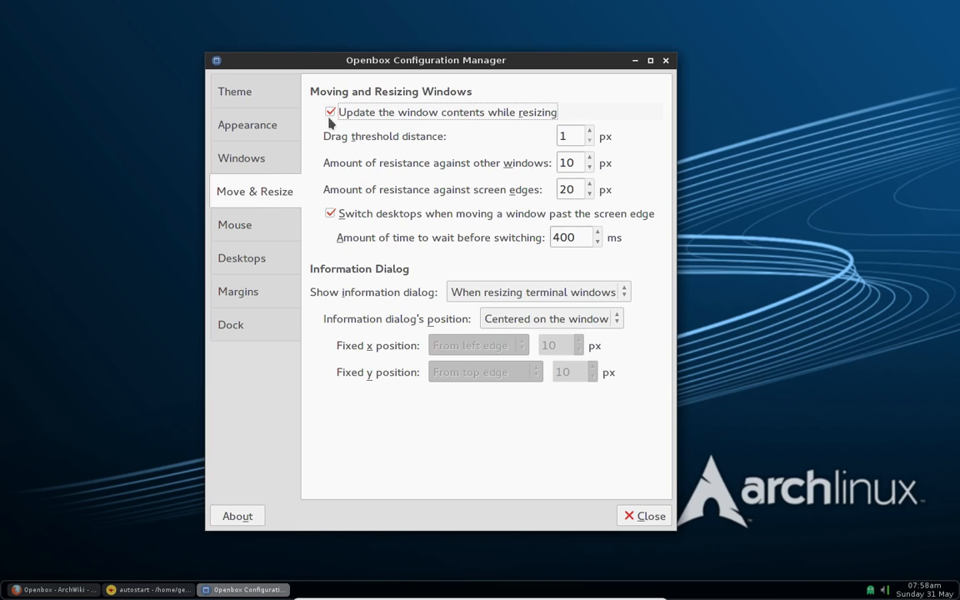
{"action": "left_click", "coordinate": [240, 234]}
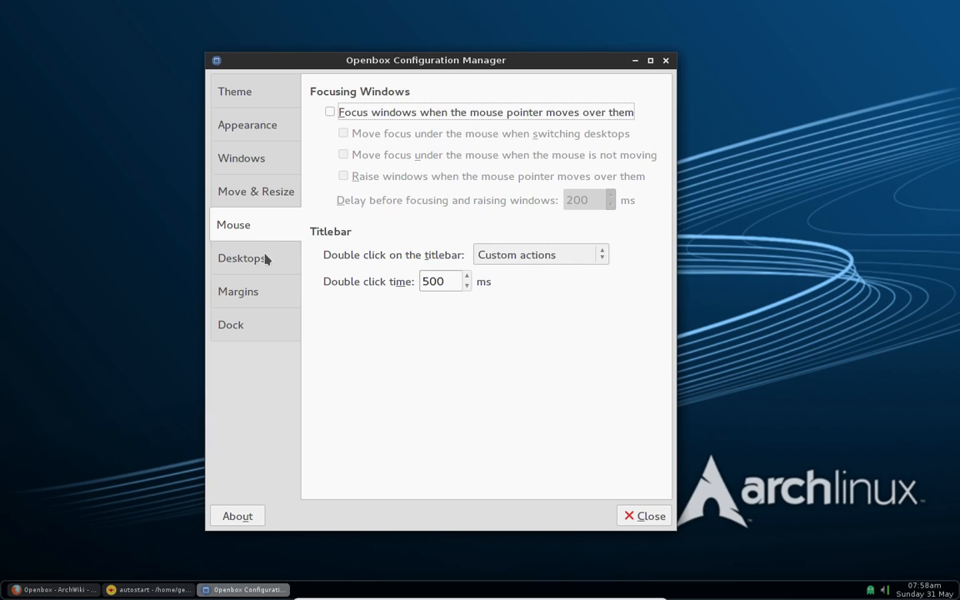
{"action": "left_click", "coordinate": [265, 259]}
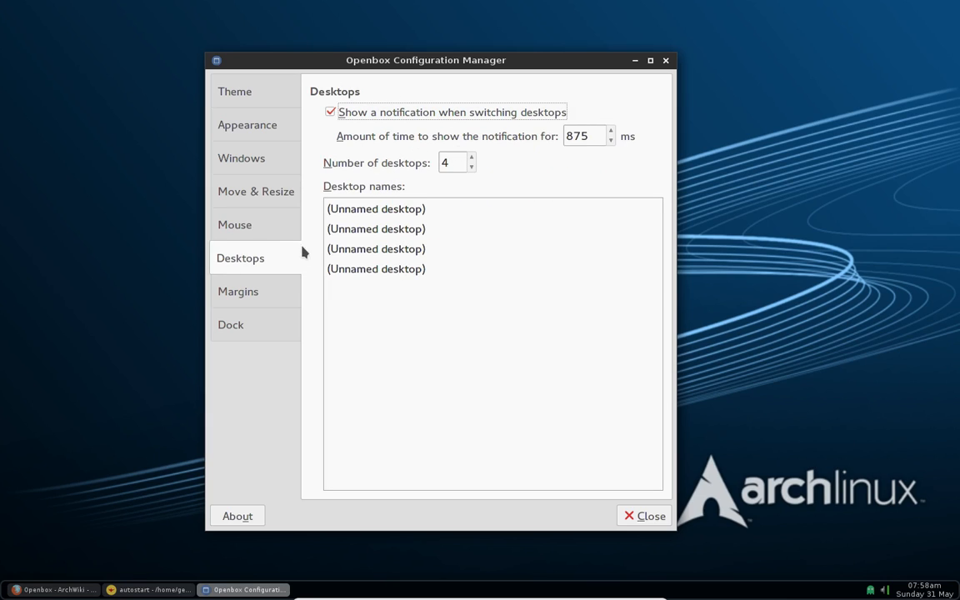
{"action": "left_click", "coordinate": [263, 286]}
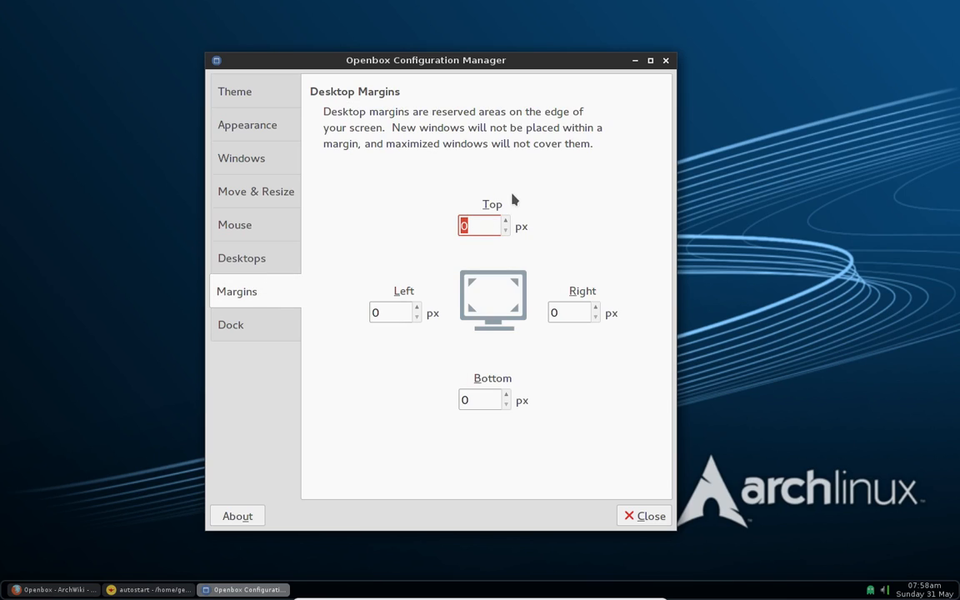
{"action": "left_click", "coordinate": [238, 329]}
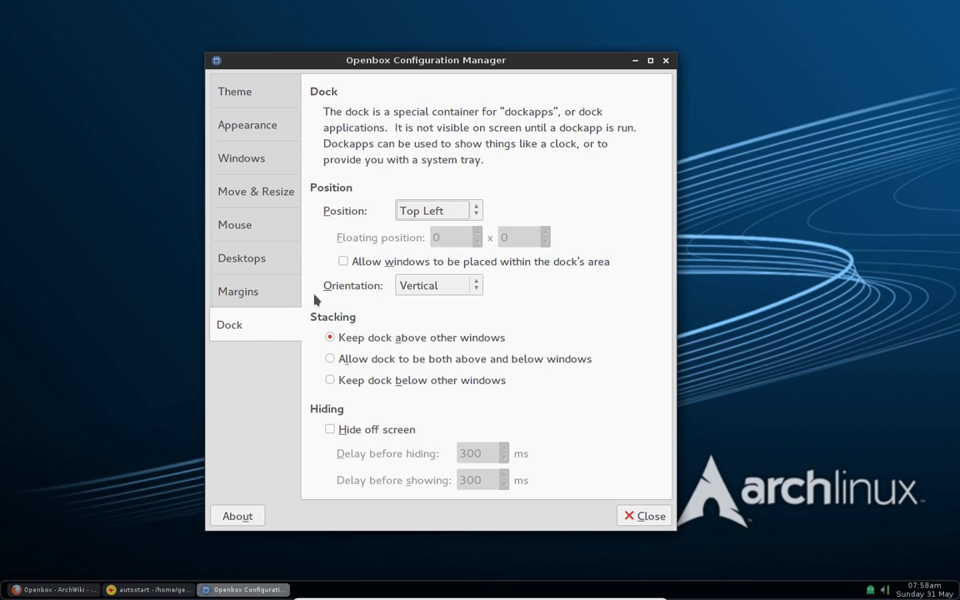
{"action": "left_click", "coordinate": [240, 88]}
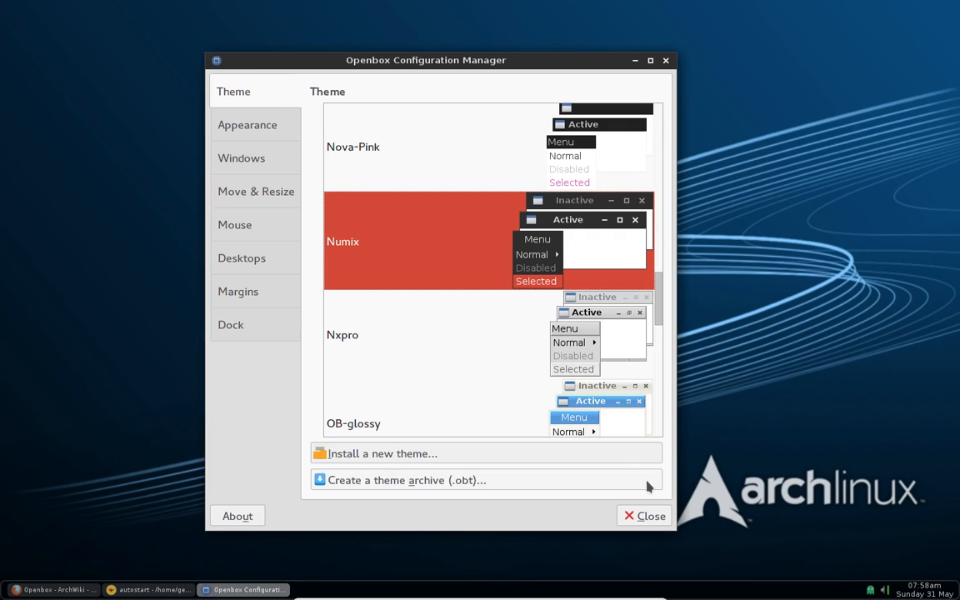
View the program information for ObConf, dismiss it, and close the Openbox Configuration Manager
{"action": "left_click", "coordinate": [238, 517]}
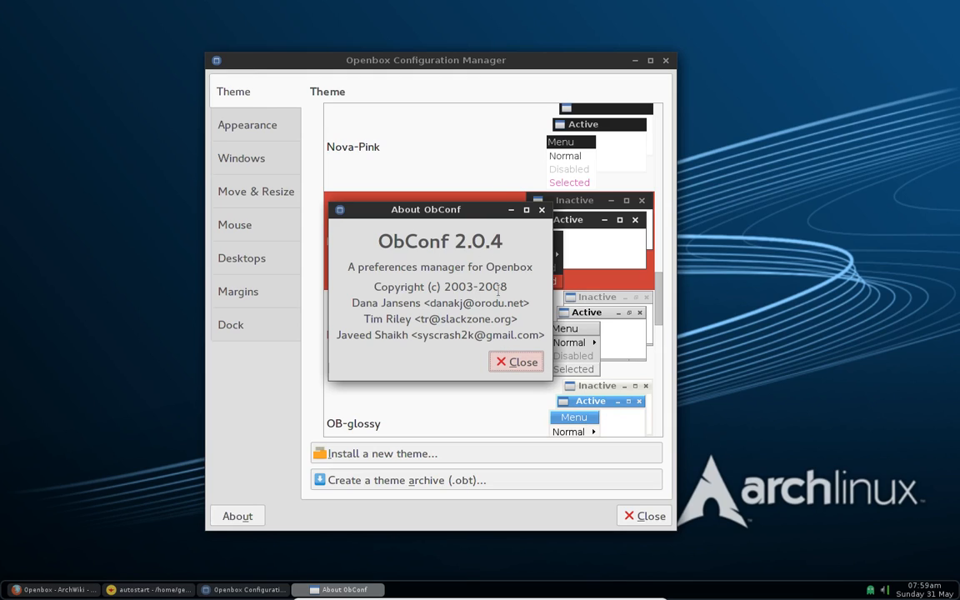
{"action": "left_click", "coordinate": [517, 362]}
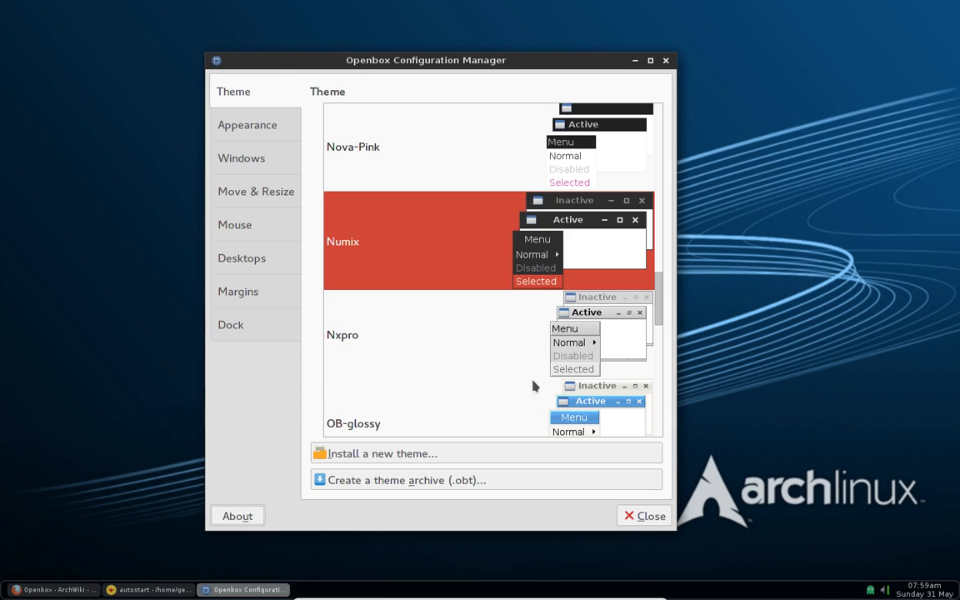
{"action": "left_click", "coordinate": [658, 519]}
Open Customize Look and Feel and move its window towards the middle of the desktop
{"action": "right_click", "coordinate": [278, 146]}
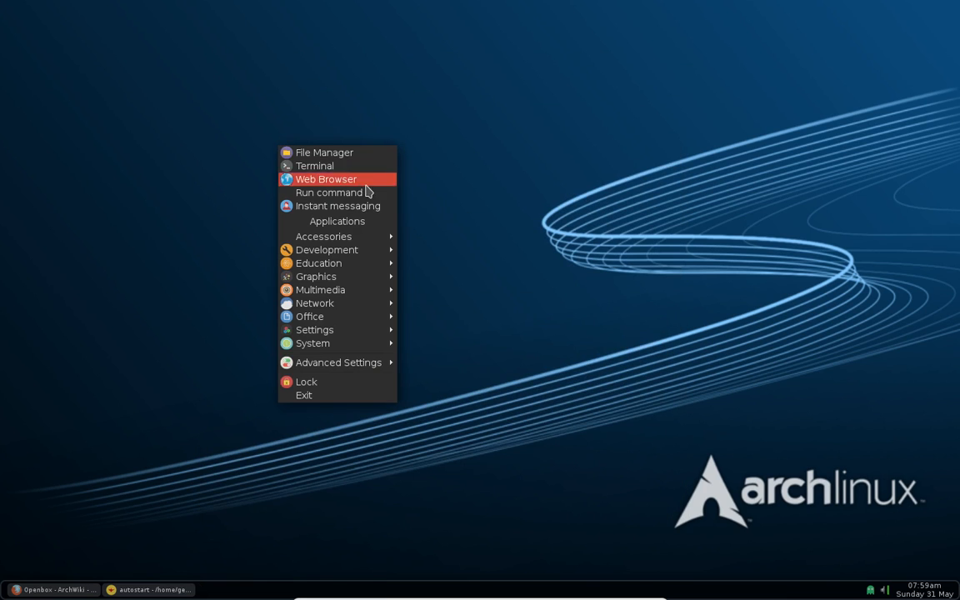
{"action": "mouse_move", "coordinate": [391, 343]}
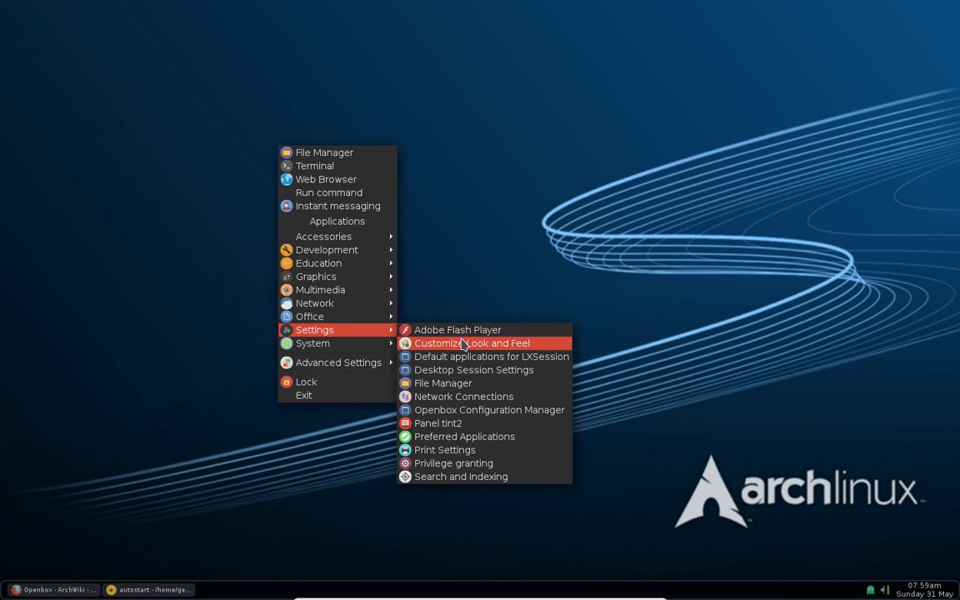
{"action": "left_click", "coordinate": [413, 343]}
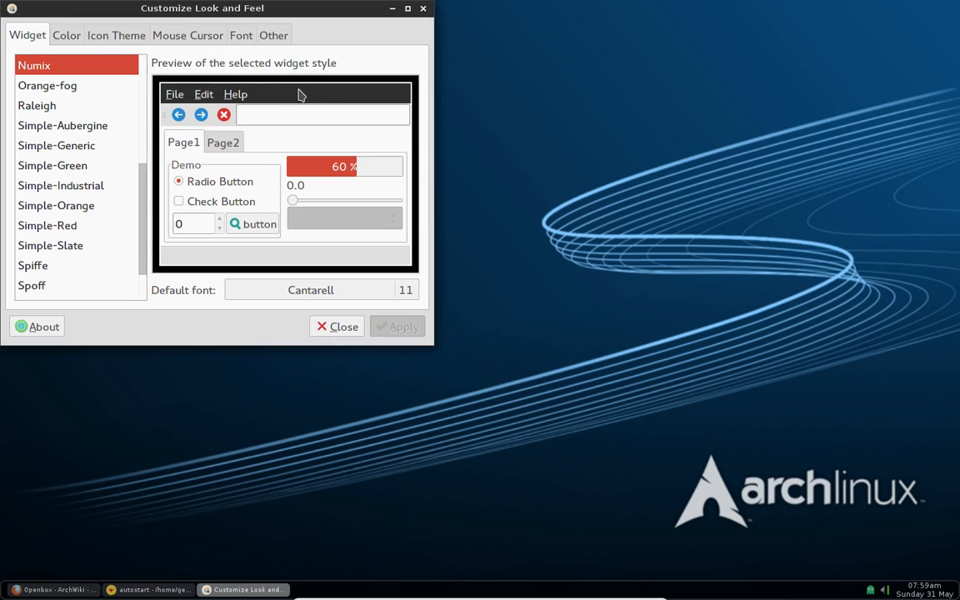
{"action": "left_click_drag", "start_coordinate": [225, 10], "coordinate": [455, 59]}
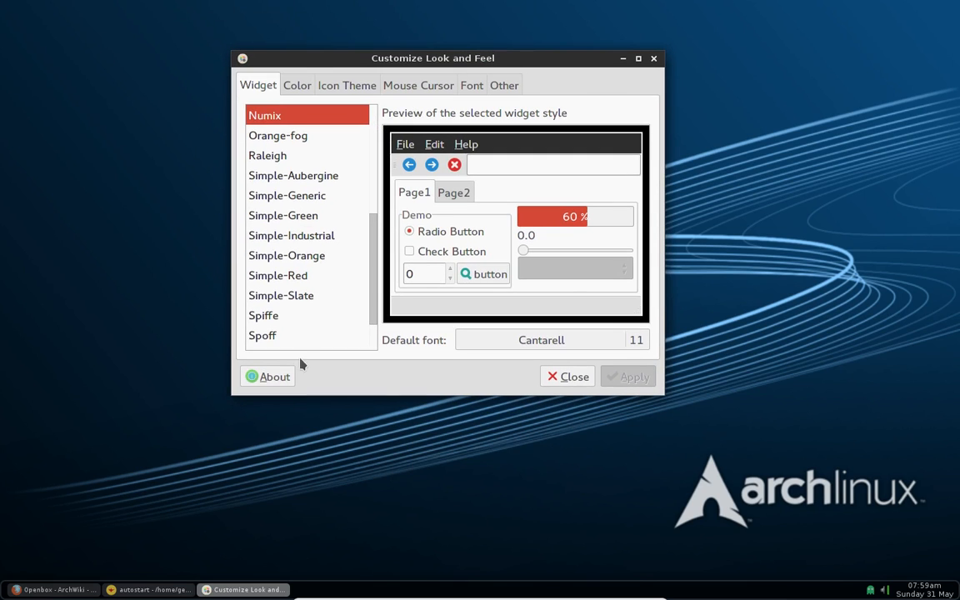
Review the LXAppearance program information and the widget, color, icon theme and mouse cursor settings
{"action": "left_click", "coordinate": [286, 376]}
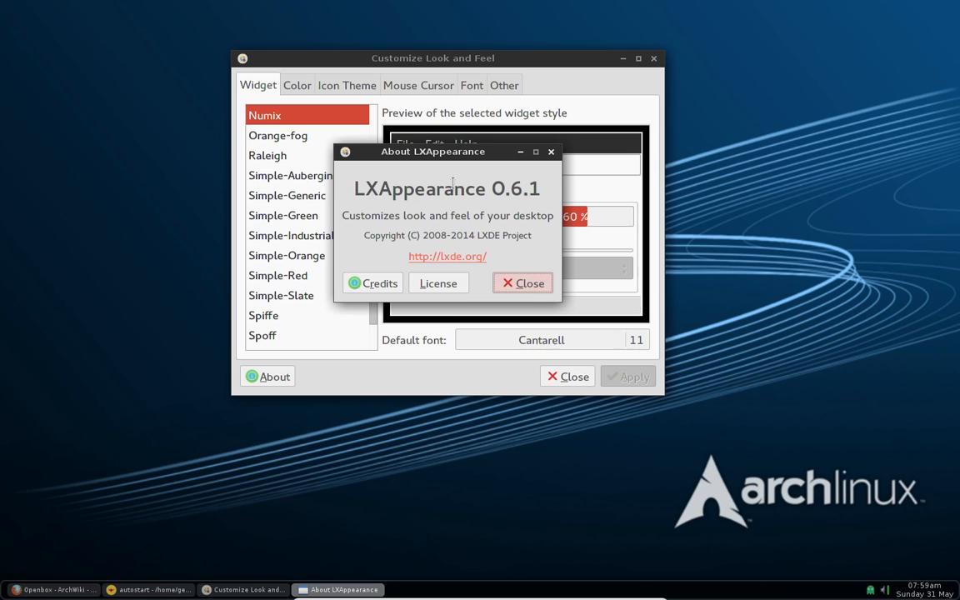
{"action": "left_click", "coordinate": [529, 284]}
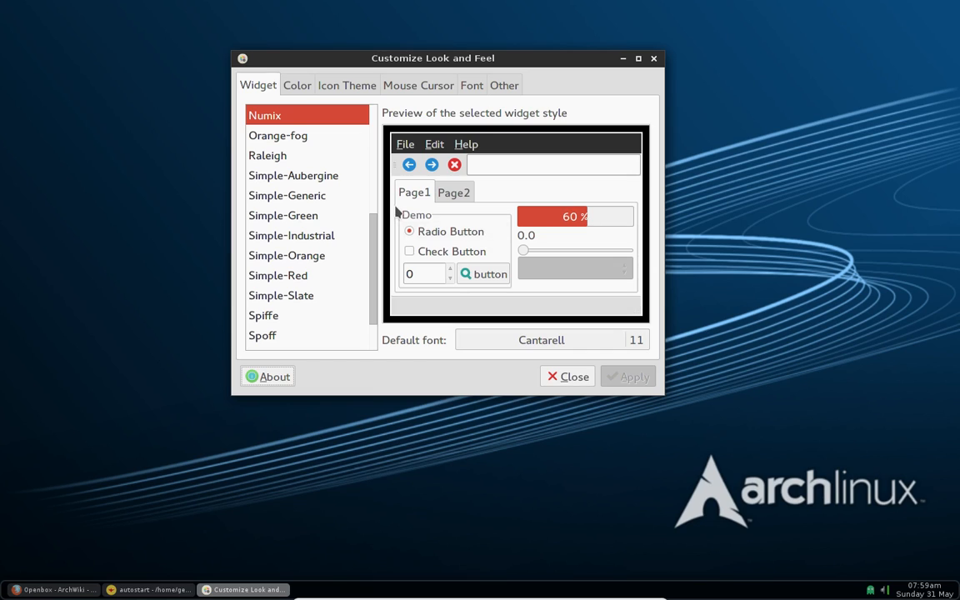
{"action": "left_click", "coordinate": [298, 85]}
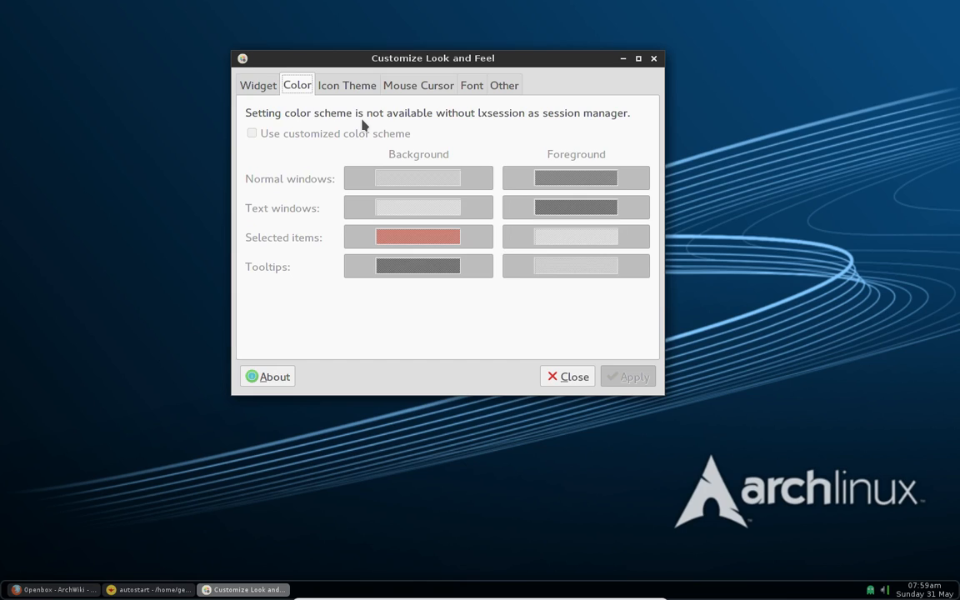
{"action": "left_click", "coordinate": [350, 87]}
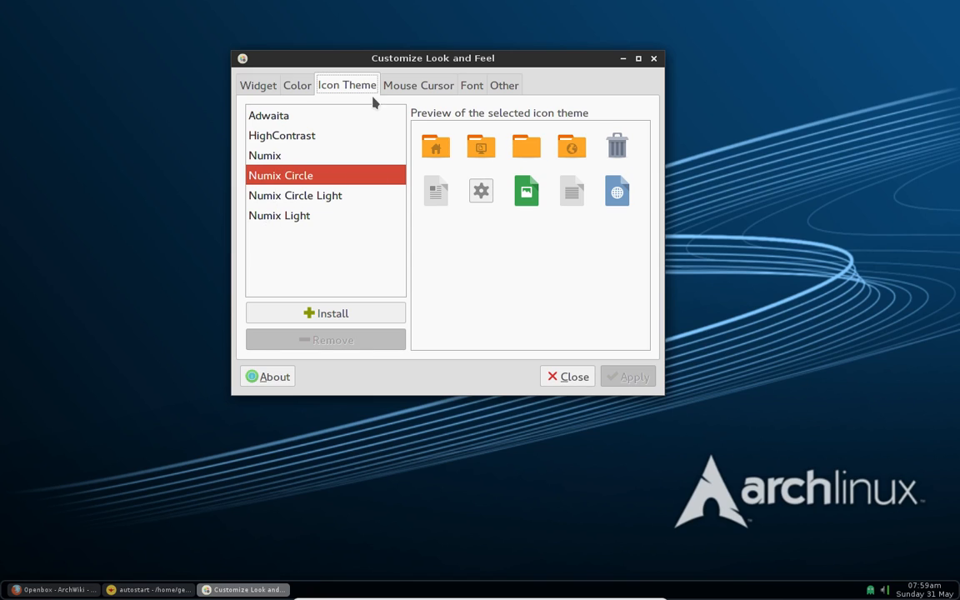
{"action": "left_click", "coordinate": [398, 84]}
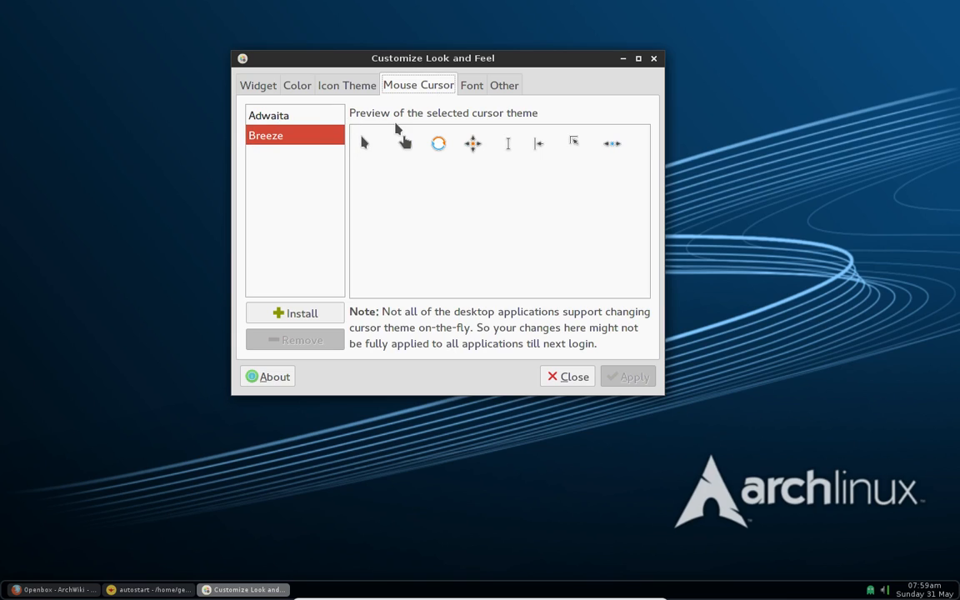
{"action": "left_click", "coordinate": [346, 83]}
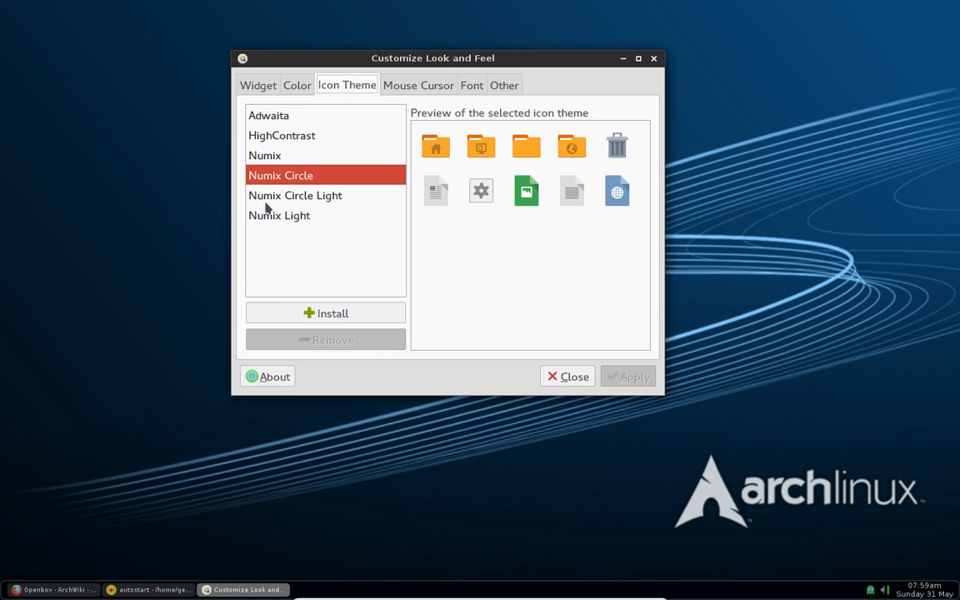
{"action": "left_click", "coordinate": [257, 86]}
{"action": "left_click", "coordinate": [437, 86]}
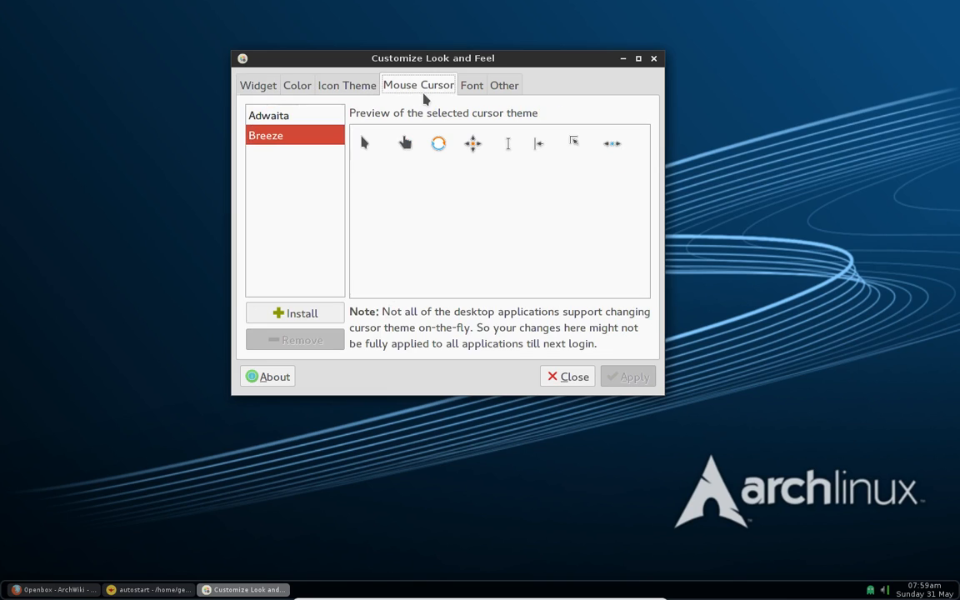
Set the font hinting style to Slight and apply the change
{"action": "left_click", "coordinate": [471, 85]}
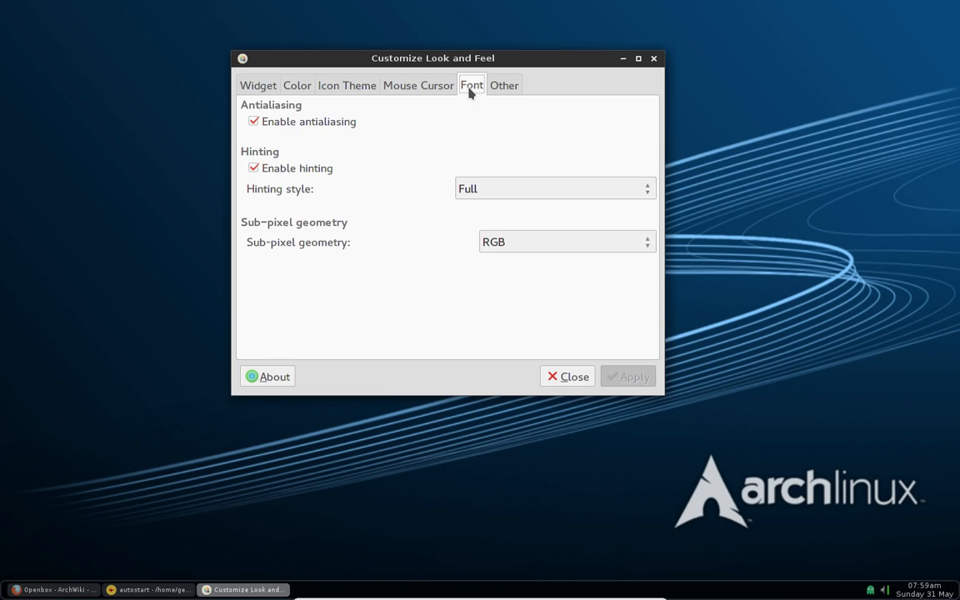
{"action": "left_click", "coordinate": [493, 188]}
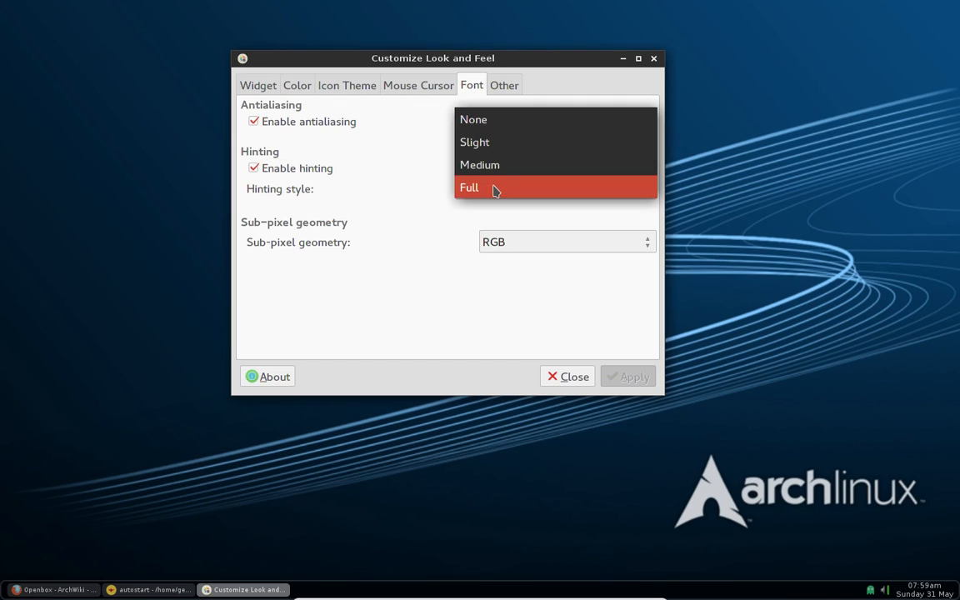
{"action": "left_click", "coordinate": [493, 143]}
{"action": "left_click", "coordinate": [623, 375]}
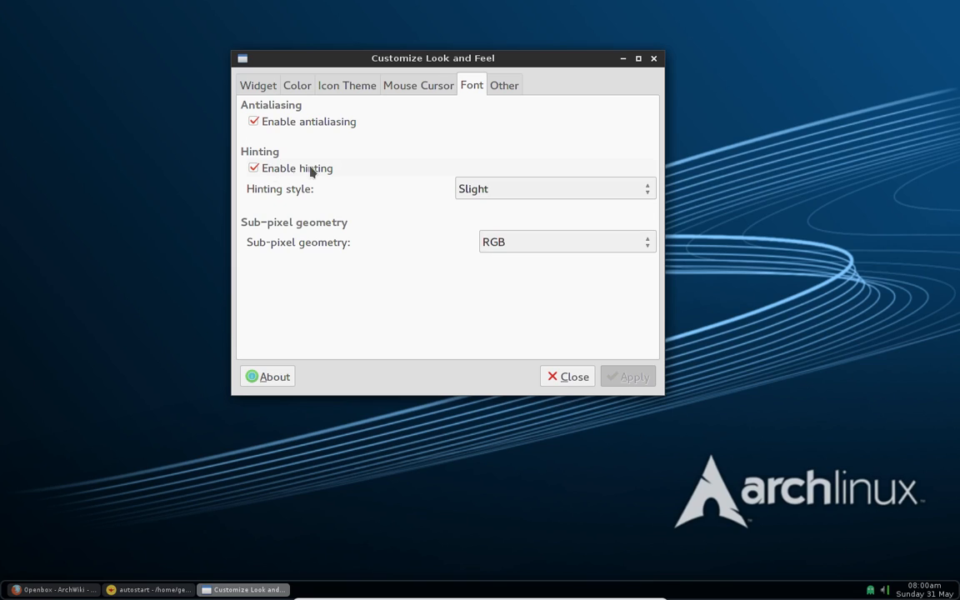
Show the toolbar, sound effect and accessibility options in Customize Look and Feel
{"action": "left_click", "coordinate": [513, 87]}
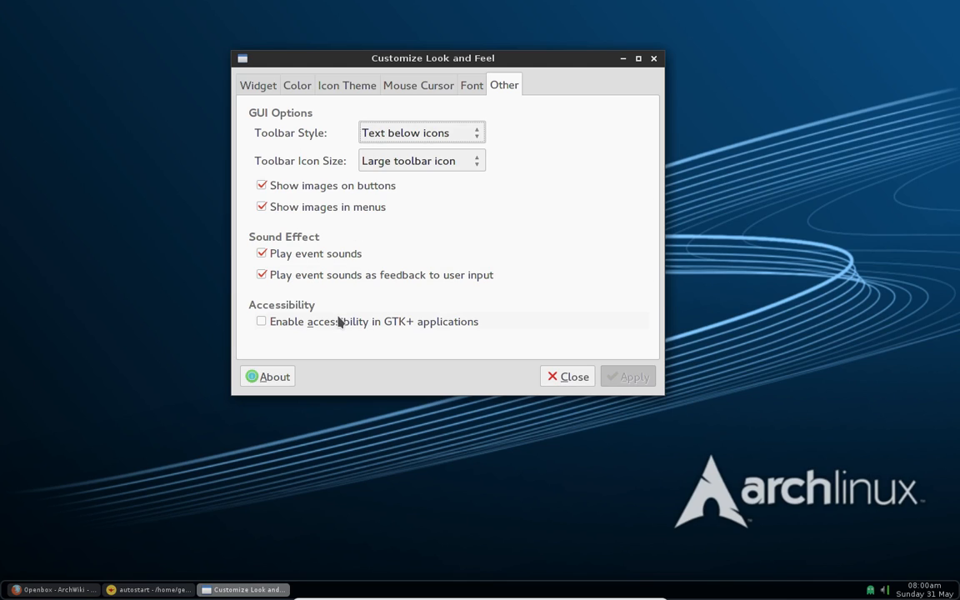
Go back to the widget settings in Customize Look and Feel and close the window
{"action": "left_click", "coordinate": [260, 85]}
{"action": "left_click", "coordinate": [574, 376]}
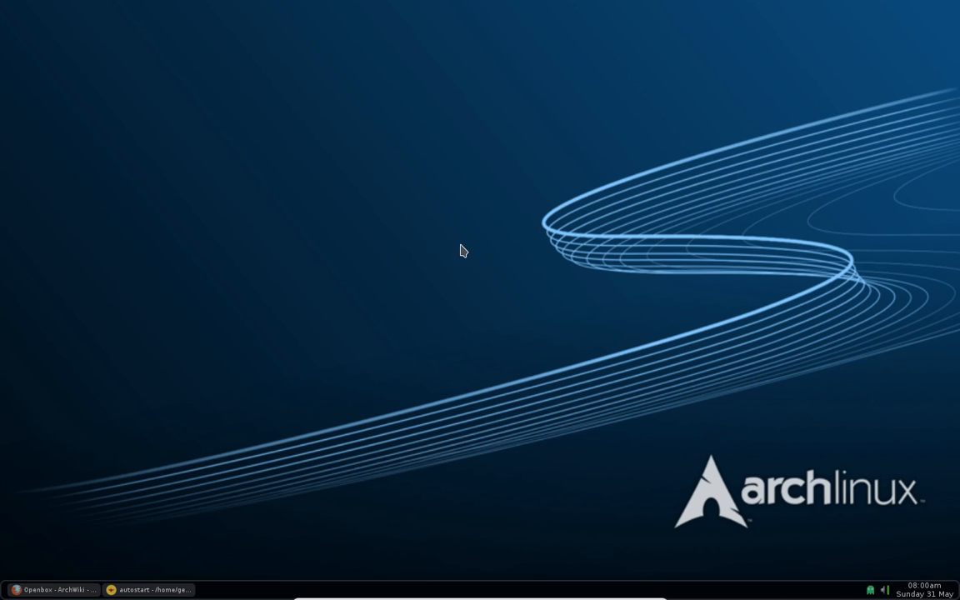
Review the application categories in the Openbox desktop menu, including Accessories, Multimedia, Network, Office, Settings and System
{"action": "right_click", "coordinate": [300, 129]}
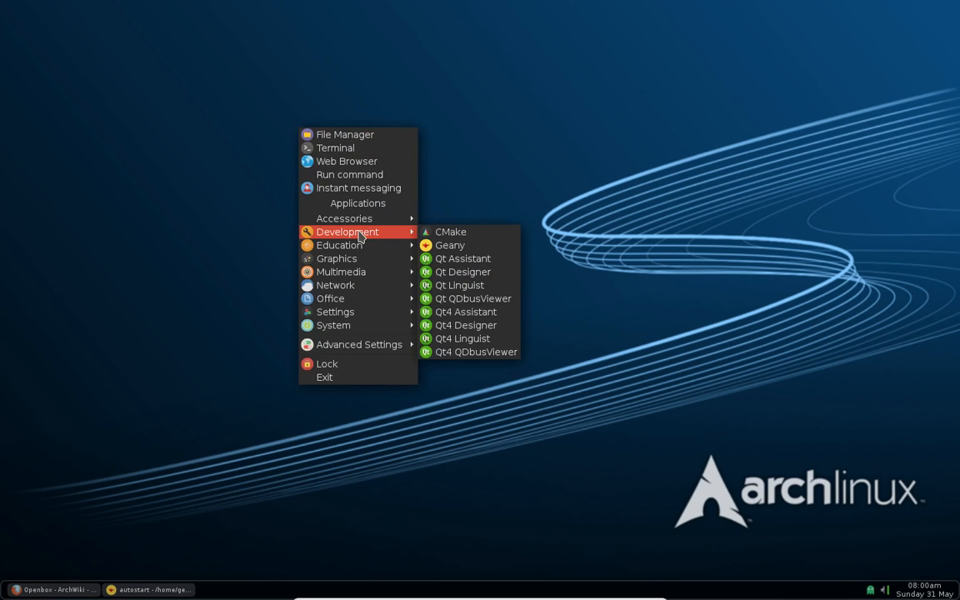
{"action": "mouse_move", "coordinate": [368, 220]}
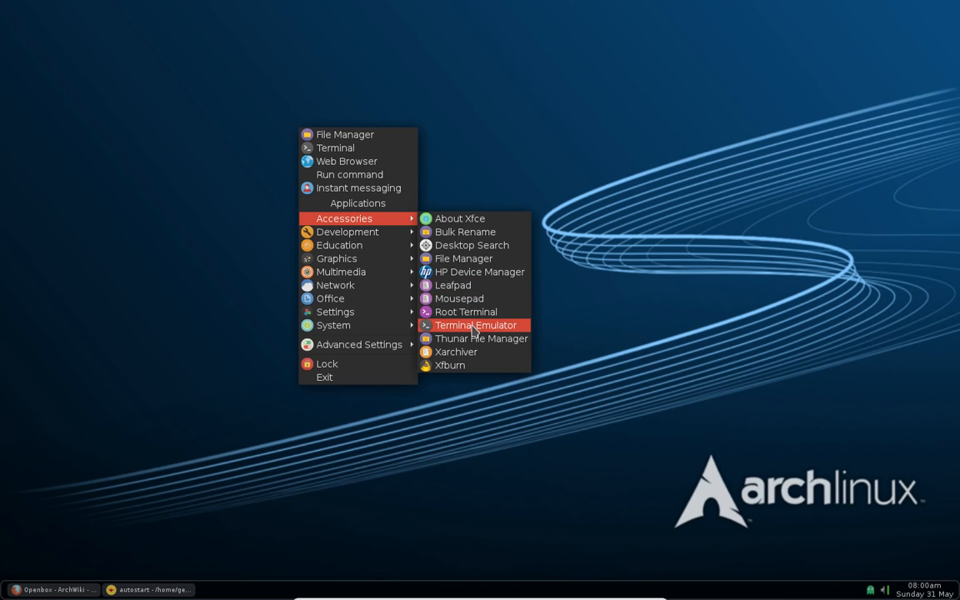
{"action": "mouse_move", "coordinate": [387, 235]}
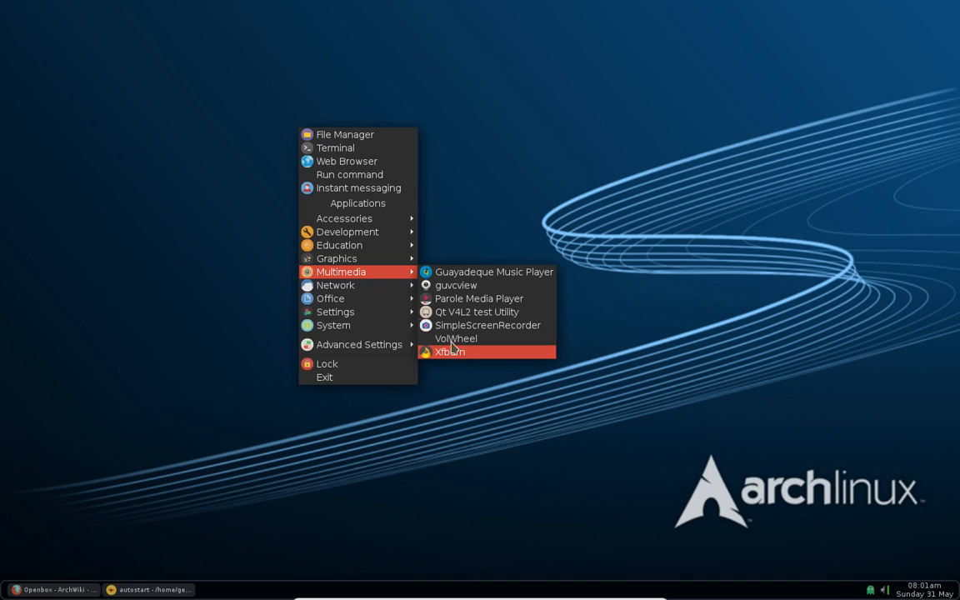
{"action": "mouse_move", "coordinate": [360, 287]}
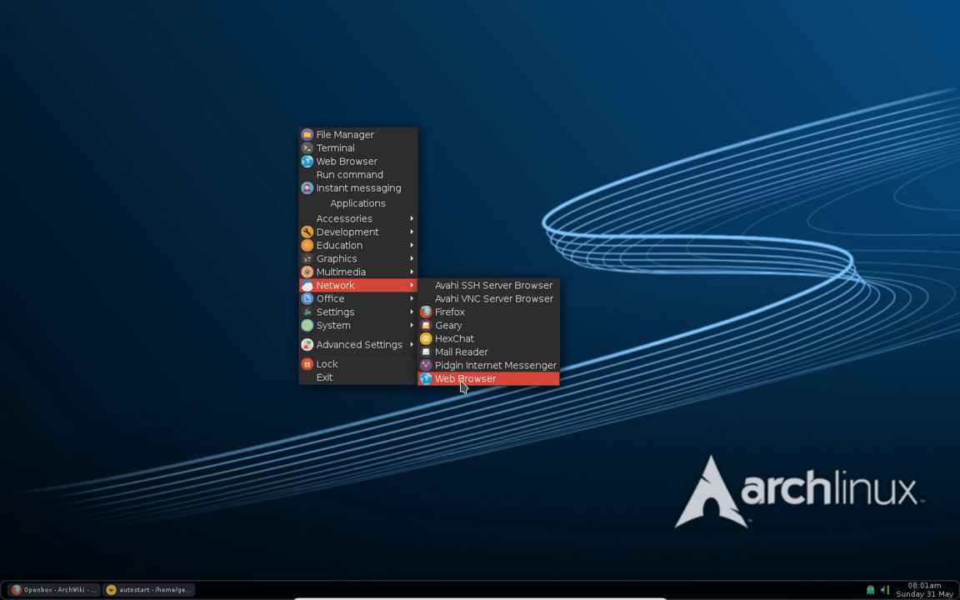
{"action": "mouse_move", "coordinate": [360, 305]}
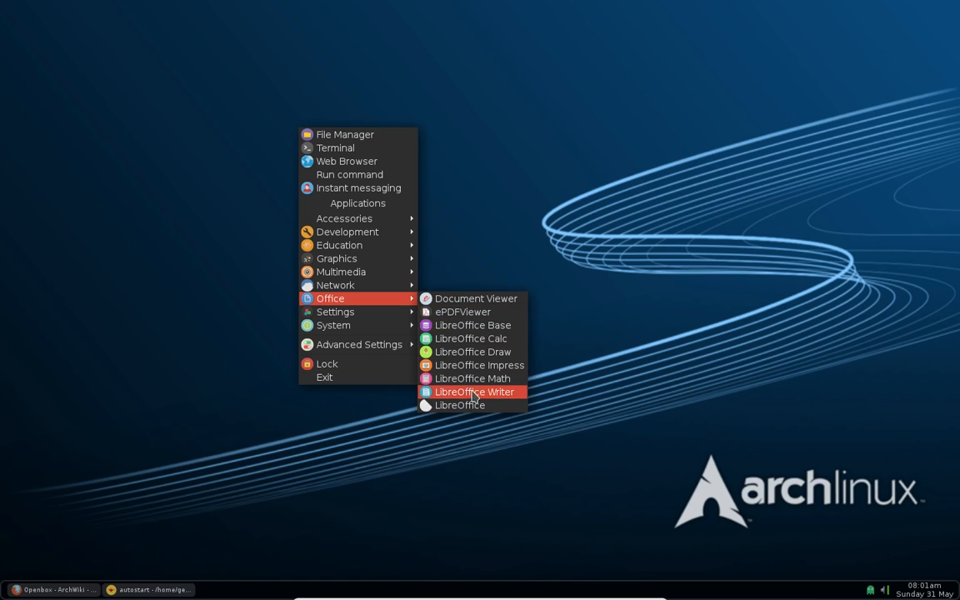
{"action": "mouse_move", "coordinate": [404, 311]}
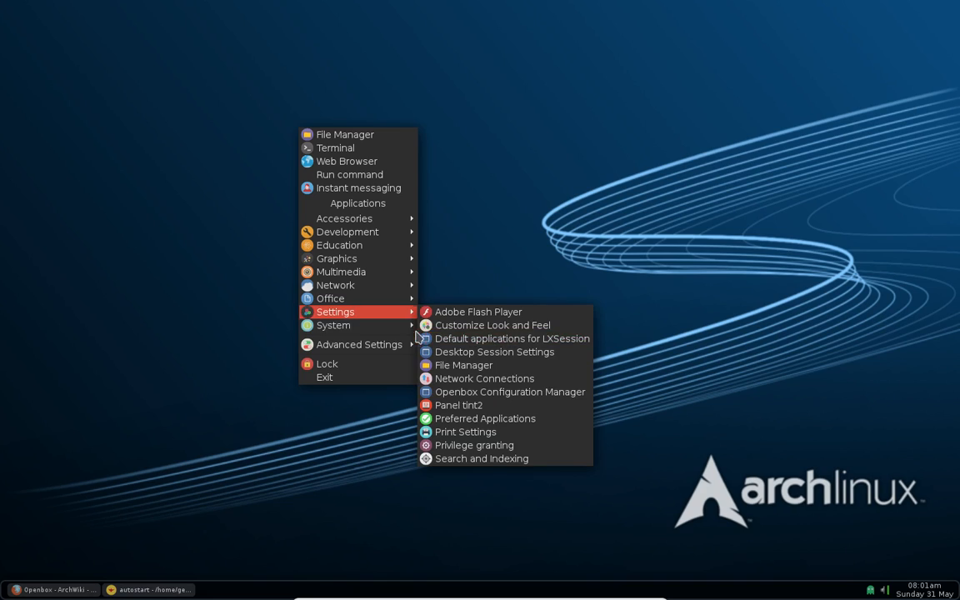
{"action": "mouse_move", "coordinate": [386, 326]}
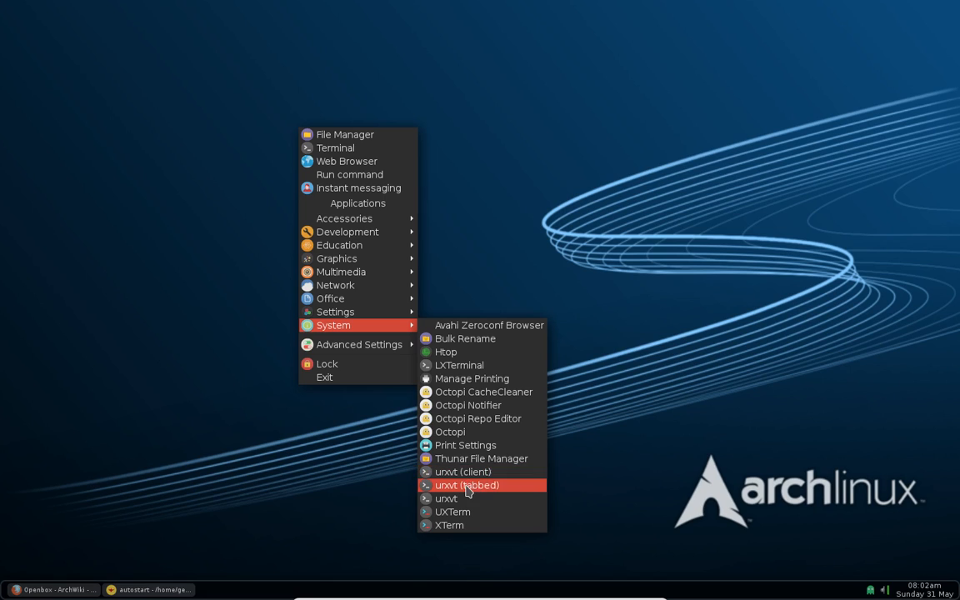
Launch XTerm and urxvt from the System applications one after the other, closing each terminal
{"action": "left_click", "coordinate": [454, 526]}
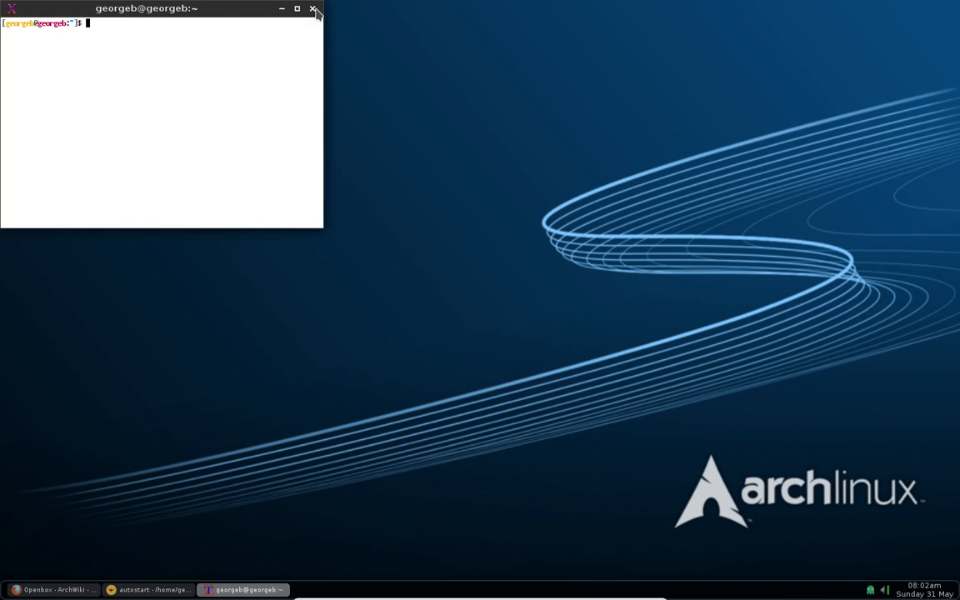
{"action": "left_click", "coordinate": [314, 9]}
{"action": "right_click", "coordinate": [286, 89]}
{"action": "mouse_move", "coordinate": [381, 285]}
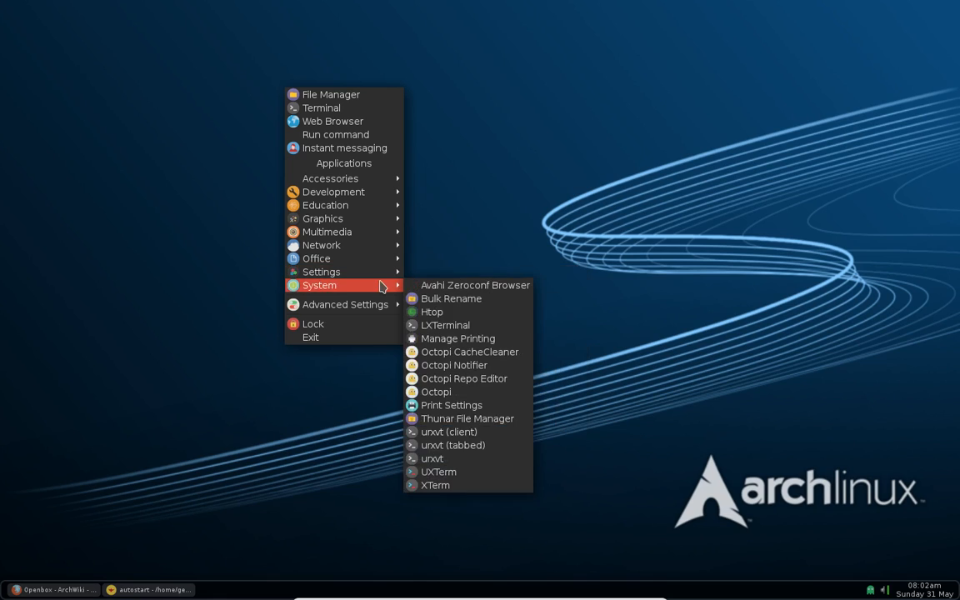
{"action": "left_click", "coordinate": [457, 459]}
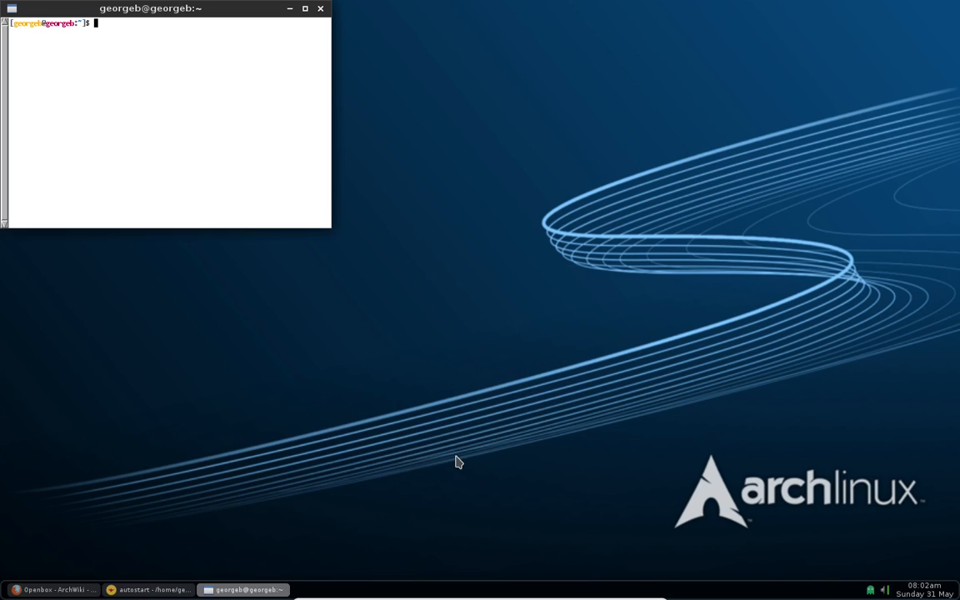
{"action": "left_click", "coordinate": [320, 9]}
Launch LXTerminal from the System applications, move its window towards the middle of the desktop and close it
{"action": "right_click", "coordinate": [315, 273]}
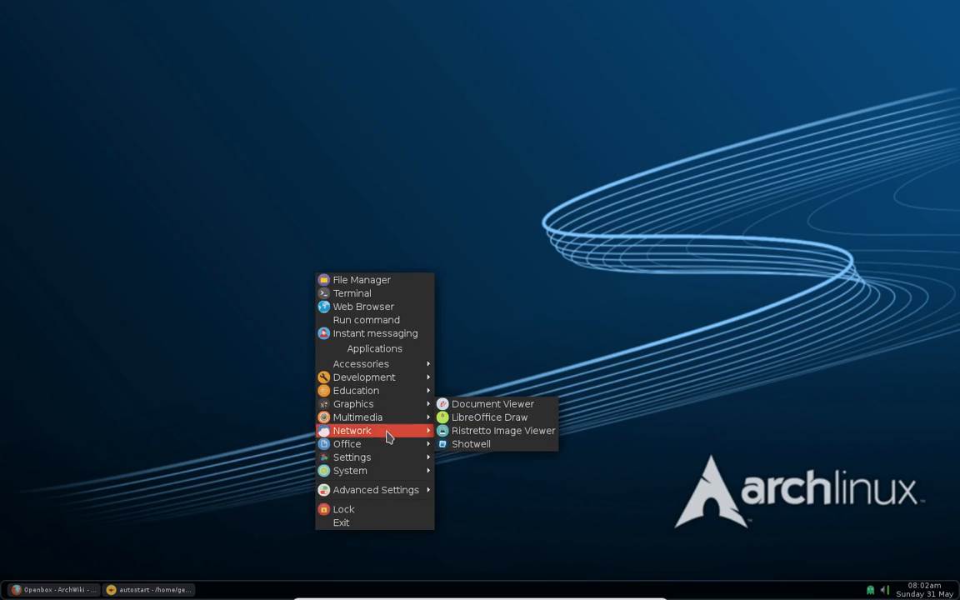
{"action": "mouse_move", "coordinate": [390, 471]}
{"action": "left_click", "coordinate": [478, 442]}
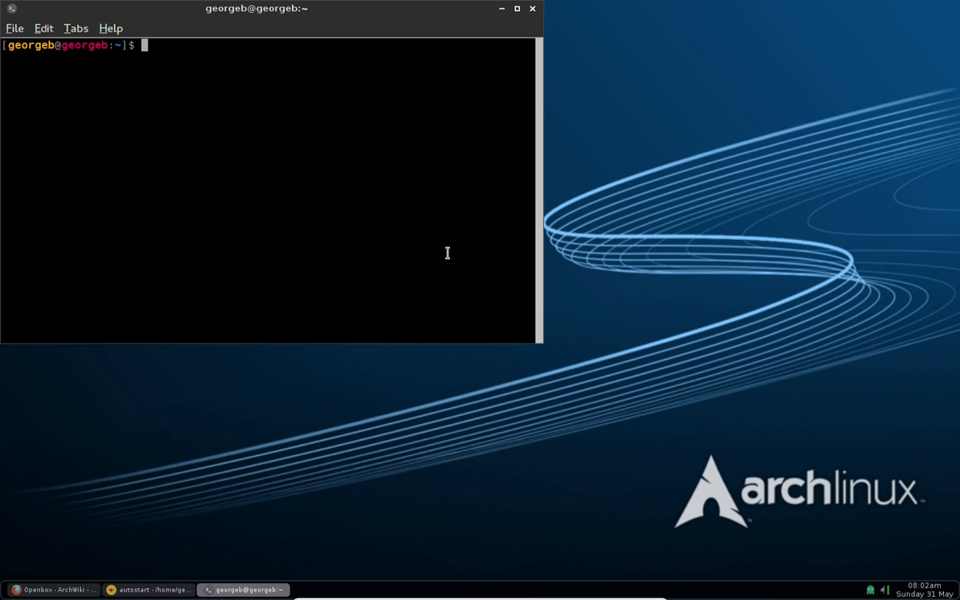
{"action": "left_click_drag", "start_coordinate": [330, 8], "coordinate": [514, 54]}
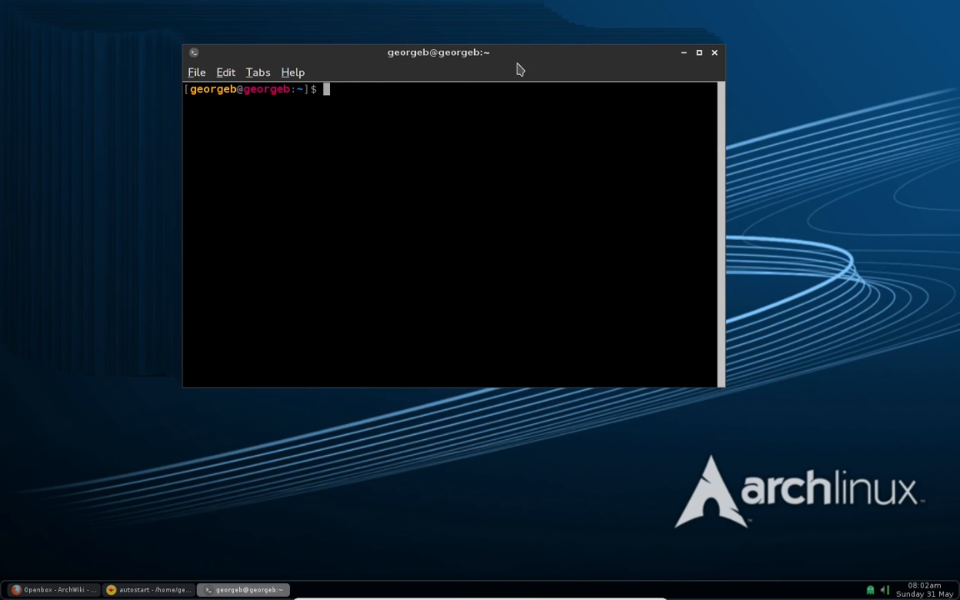
{"action": "left_click", "coordinate": [714, 53]}
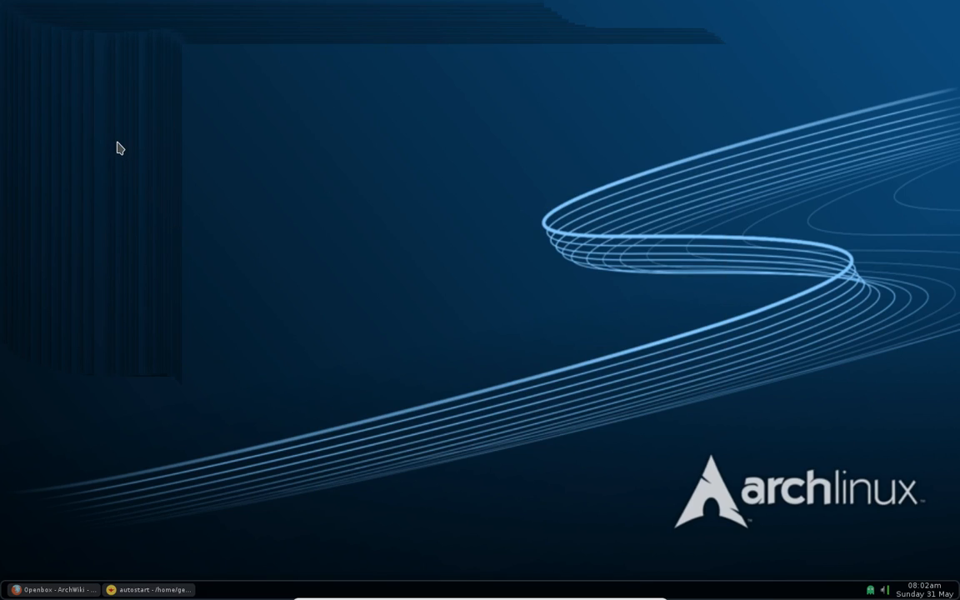
Review the Advanced Settings entries in the desktop menu, including the Obmenu-Generator and Openbox options
{"action": "right_click", "coordinate": [202, 109]}
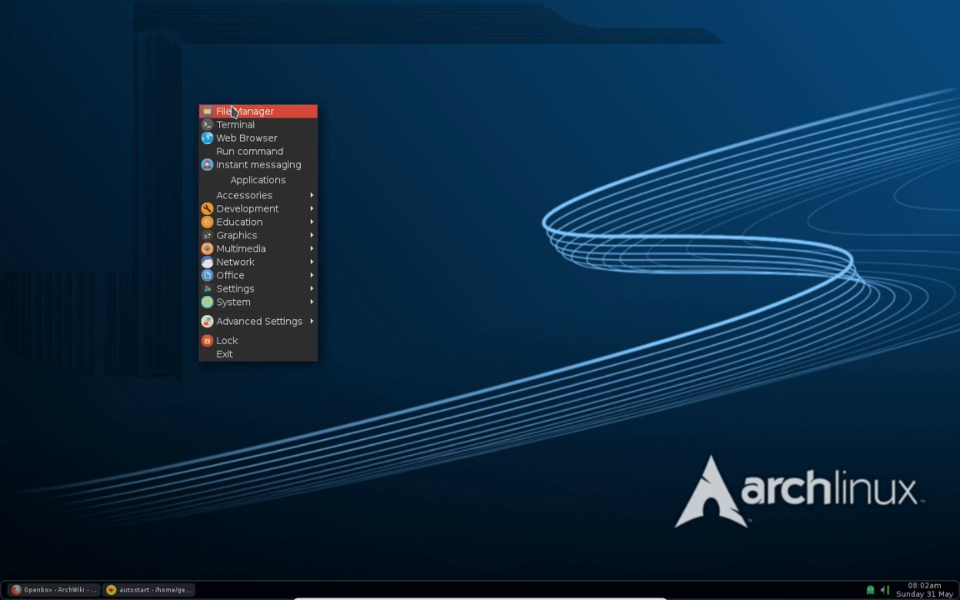
{"action": "mouse_move", "coordinate": [300, 304]}
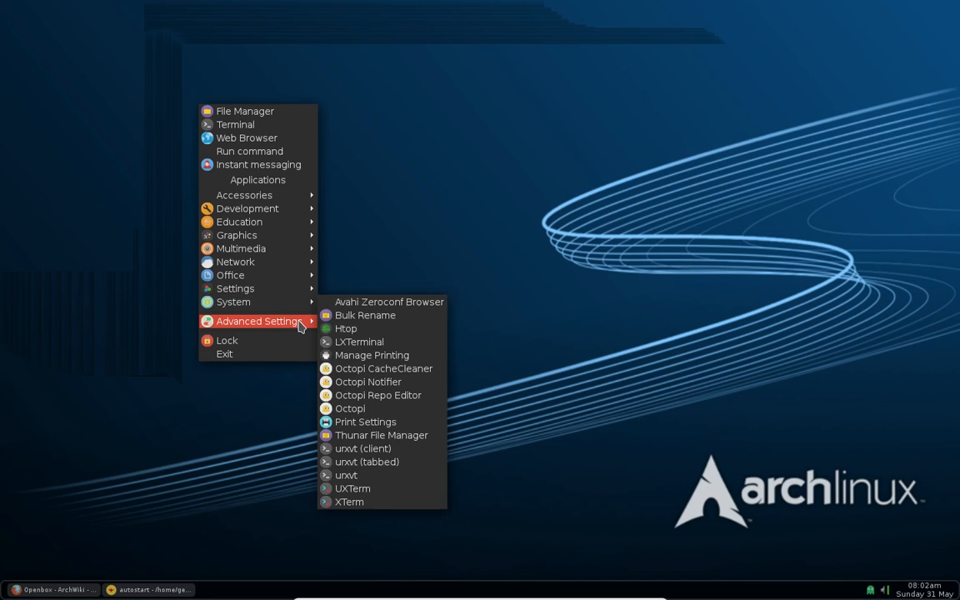
{"action": "mouse_move", "coordinate": [296, 324]}
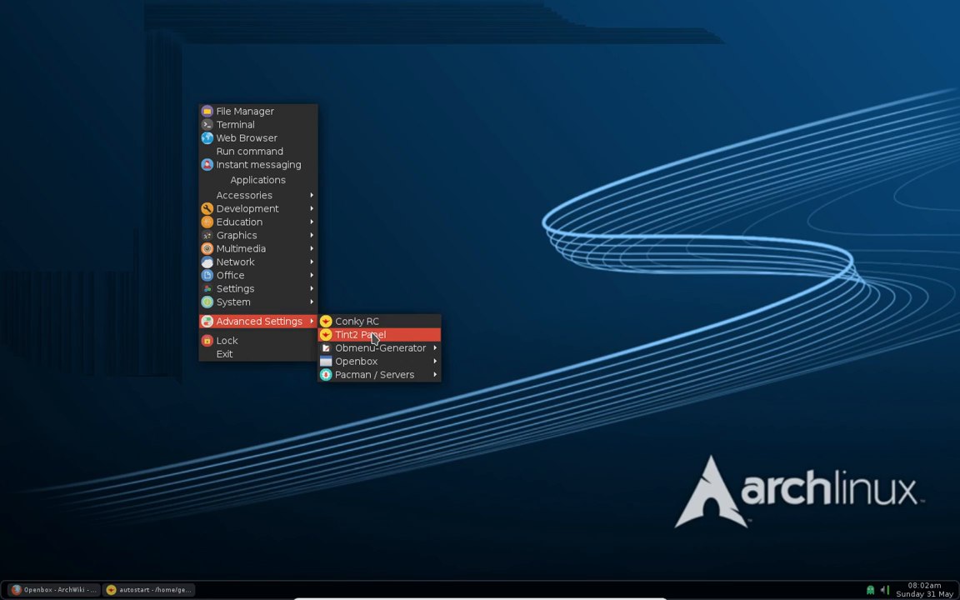
{"action": "mouse_move", "coordinate": [384, 350]}
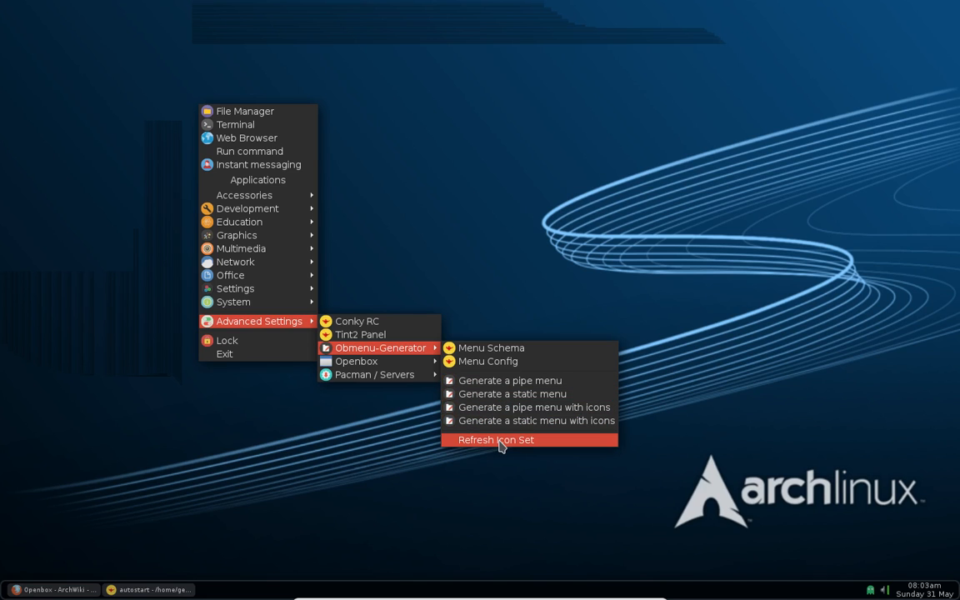
{"action": "mouse_move", "coordinate": [434, 367]}
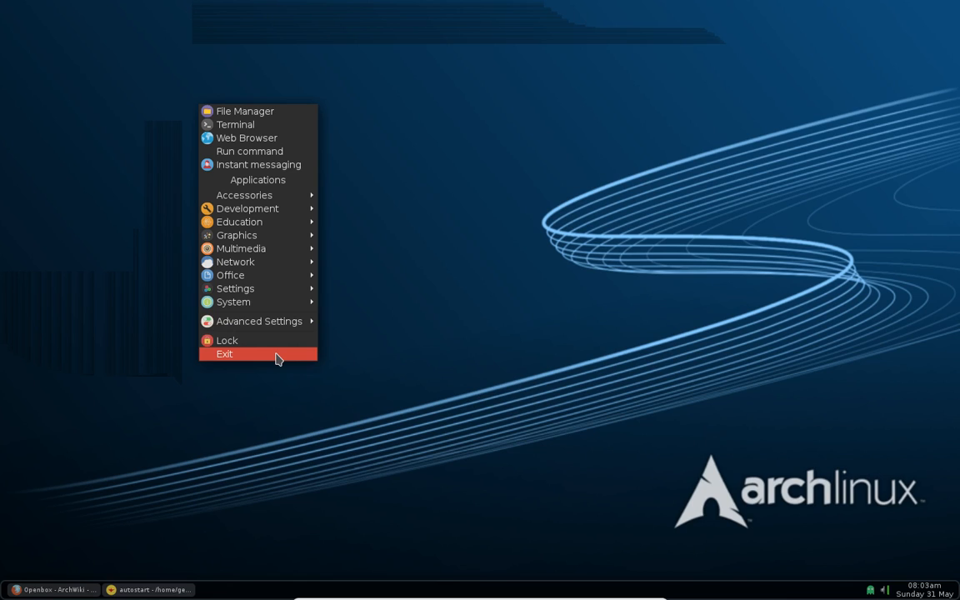
Show the Openbox logout screen and cancel it
{"action": "left_click", "coordinate": [359, 289]}
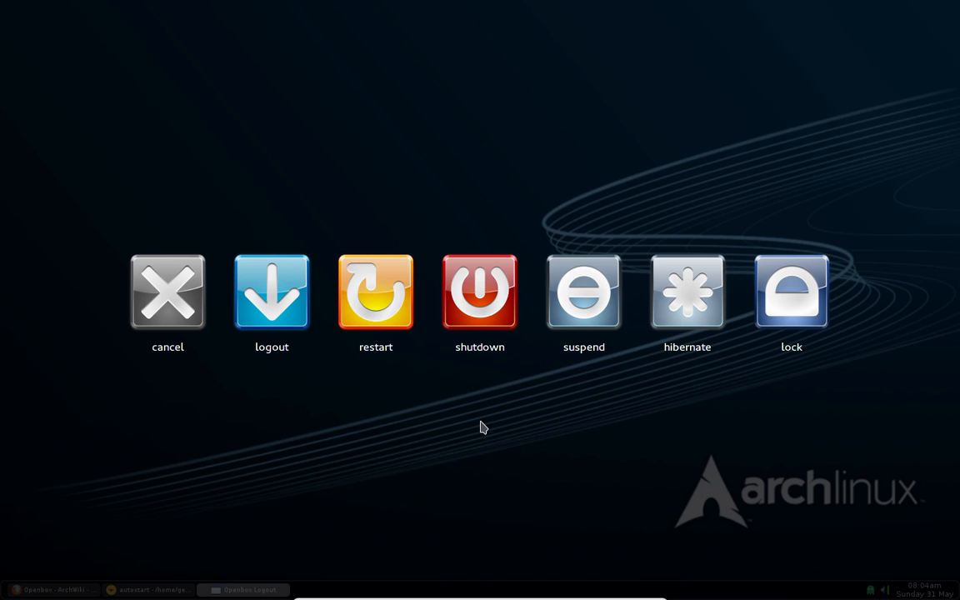
{"action": "left_click", "coordinate": [175, 291]}
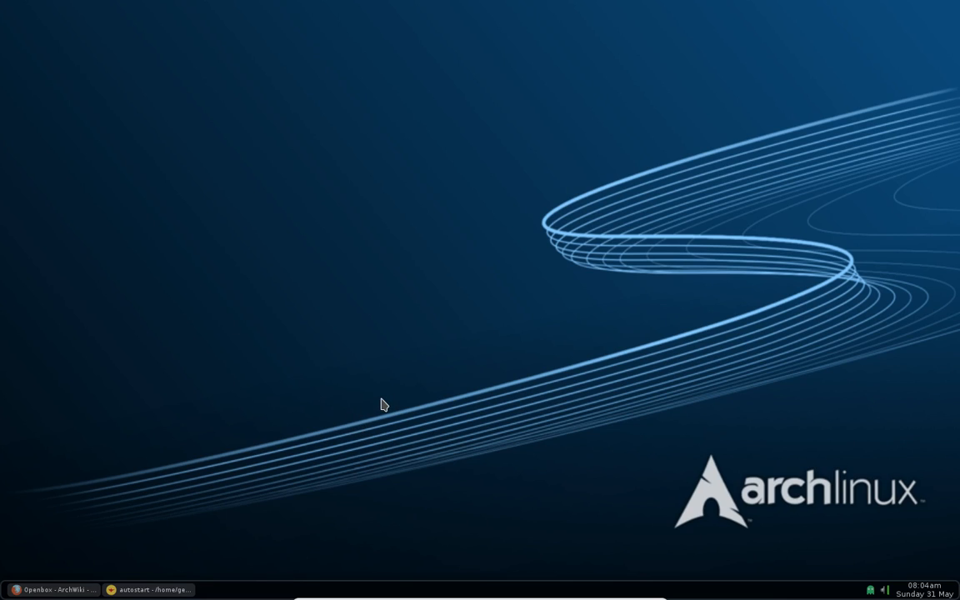
Launch Htop from the System applications, examine the memory usage and running processes, and quit it
{"action": "right_click", "coordinate": [283, 197]}
{"action": "mouse_move", "coordinate": [364, 391]}
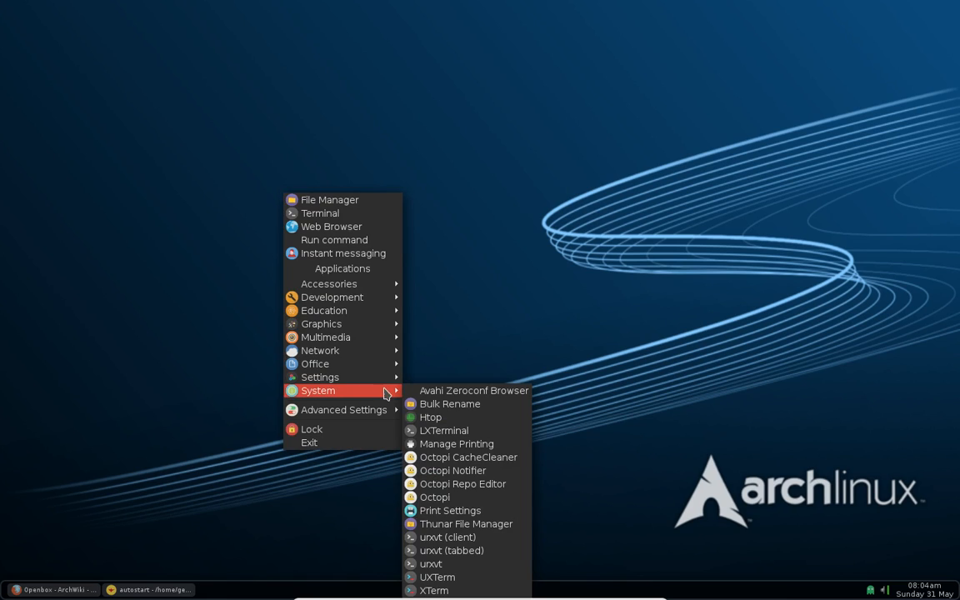
{"action": "left_click", "coordinate": [429, 417]}
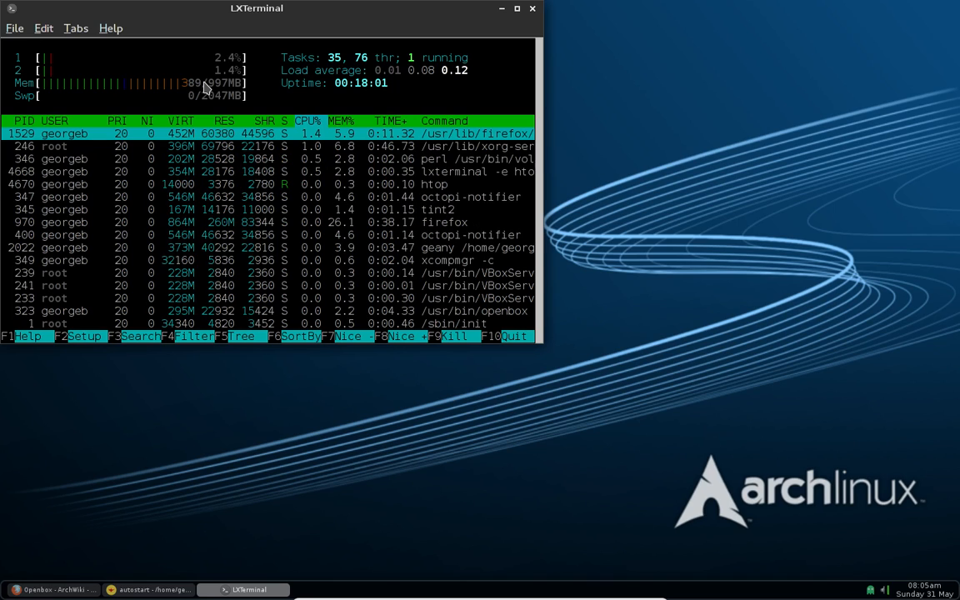
{"action": "left_click", "coordinate": [514, 338]}
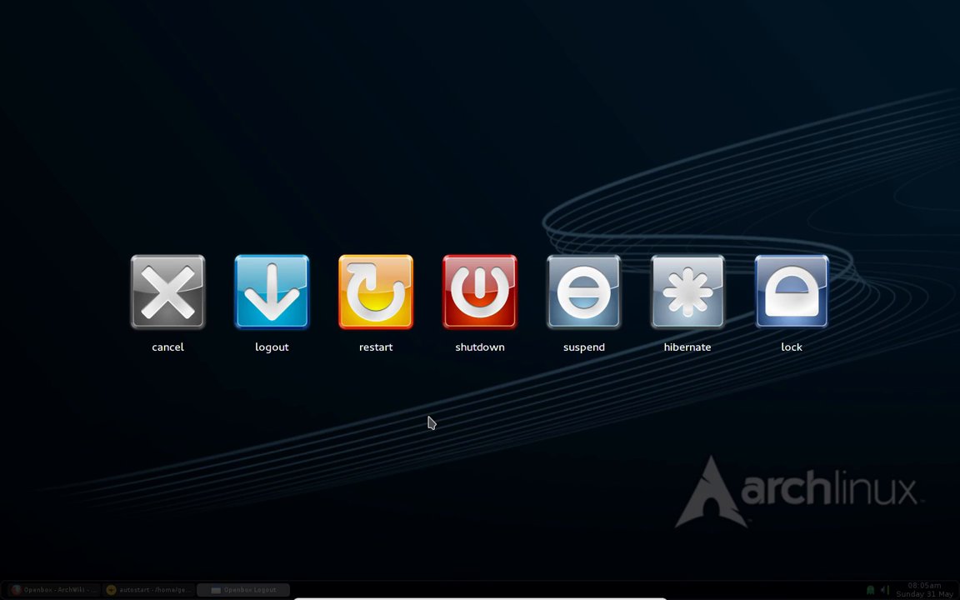
Shut down the Arch Linux Openbox virtual machine and minimize the Oracle VM VirtualBox Manager window
{"action": "left_click", "coordinate": [454, 271]}
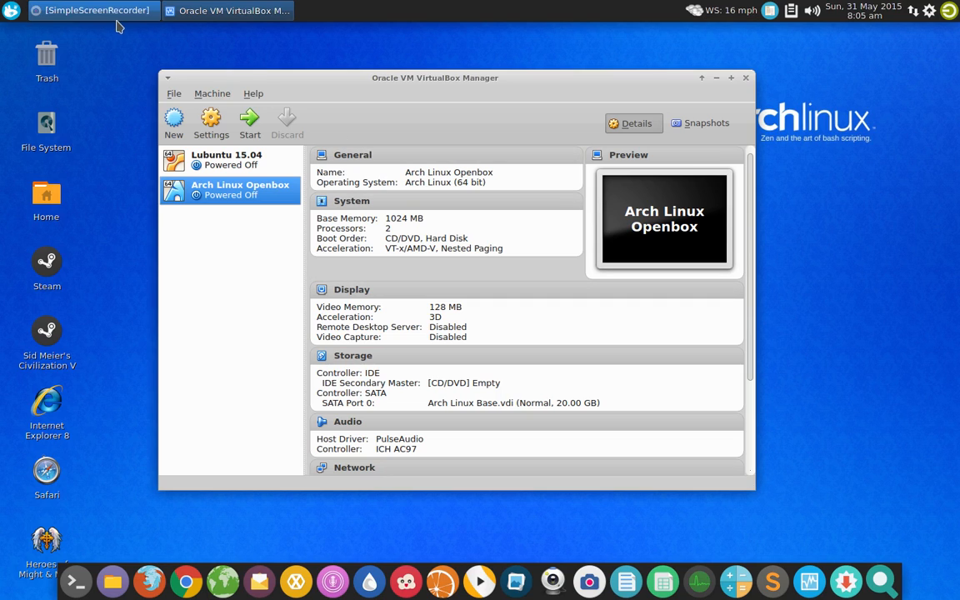
{"action": "left_click", "coordinate": [188, 14]}
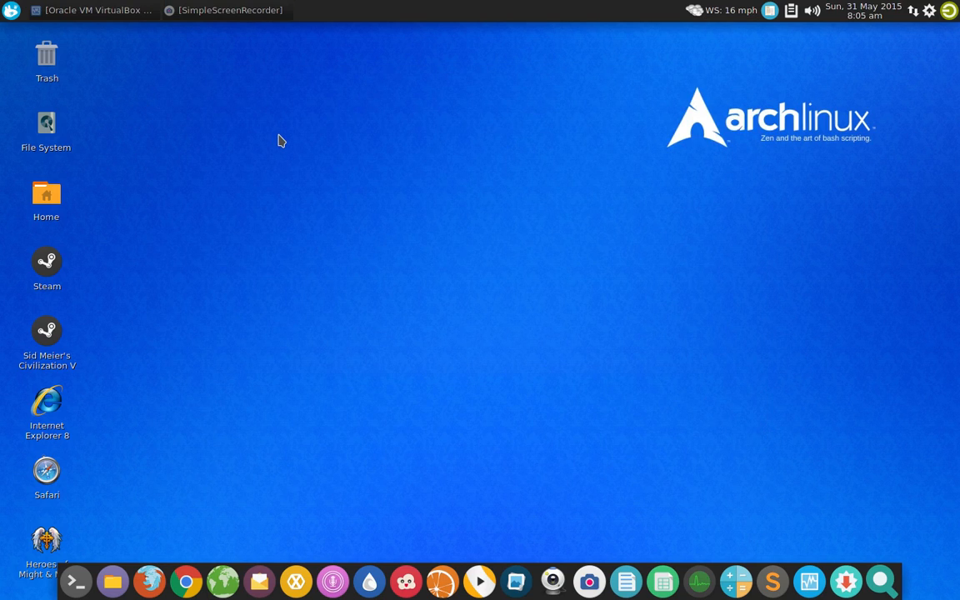